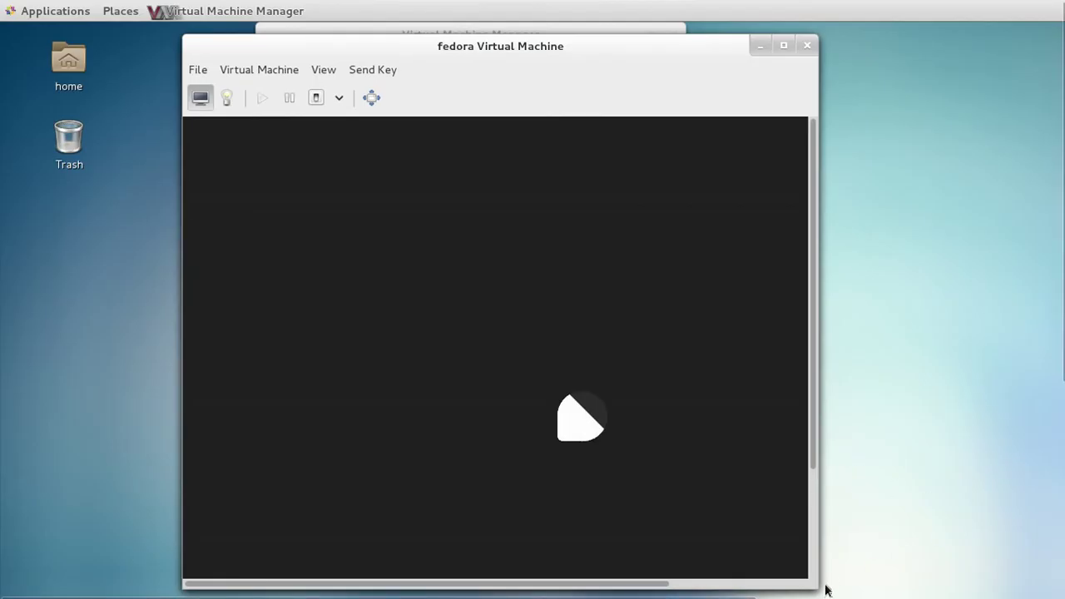
- Enlarge the fedora virtual machine window and launch the installation of Fedora to the hard drive
drag(811, 582, 1004, 561)
drag(489, 50, 467, 38)
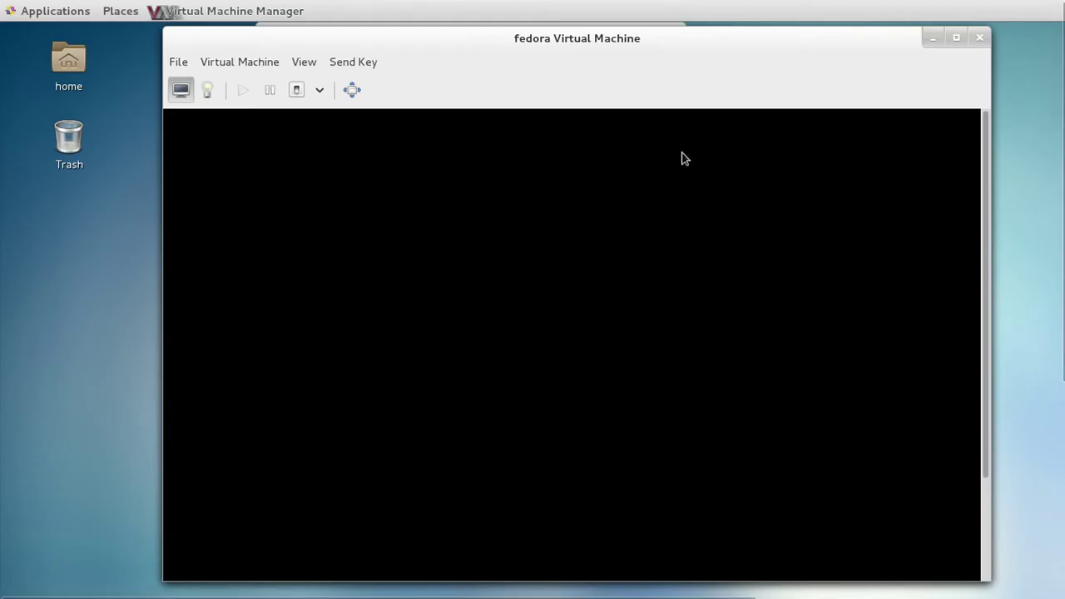
click(988, 549)
click(986, 204)
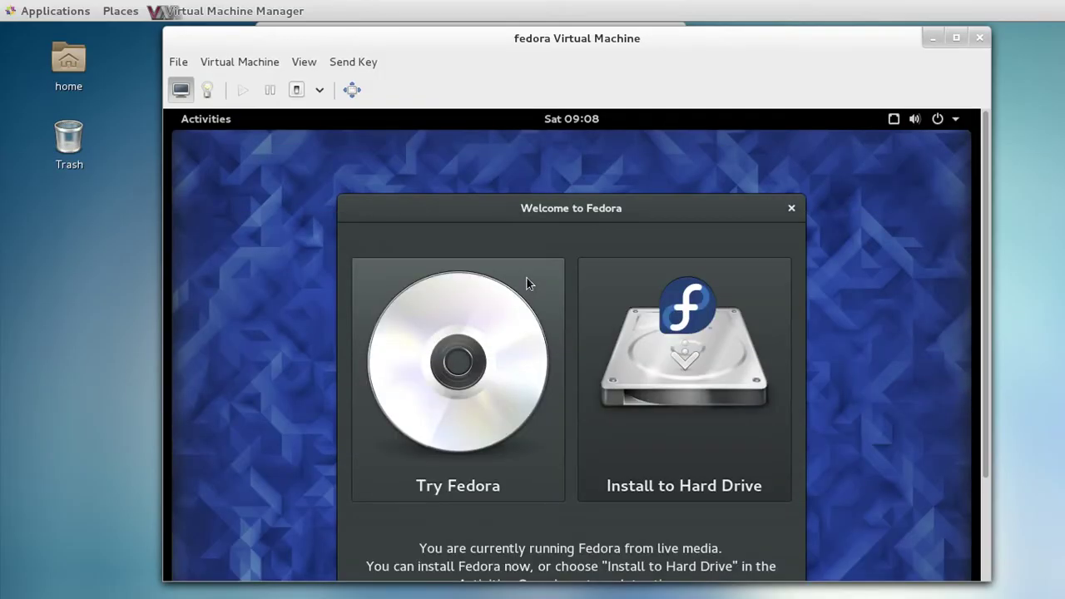
click(711, 375)
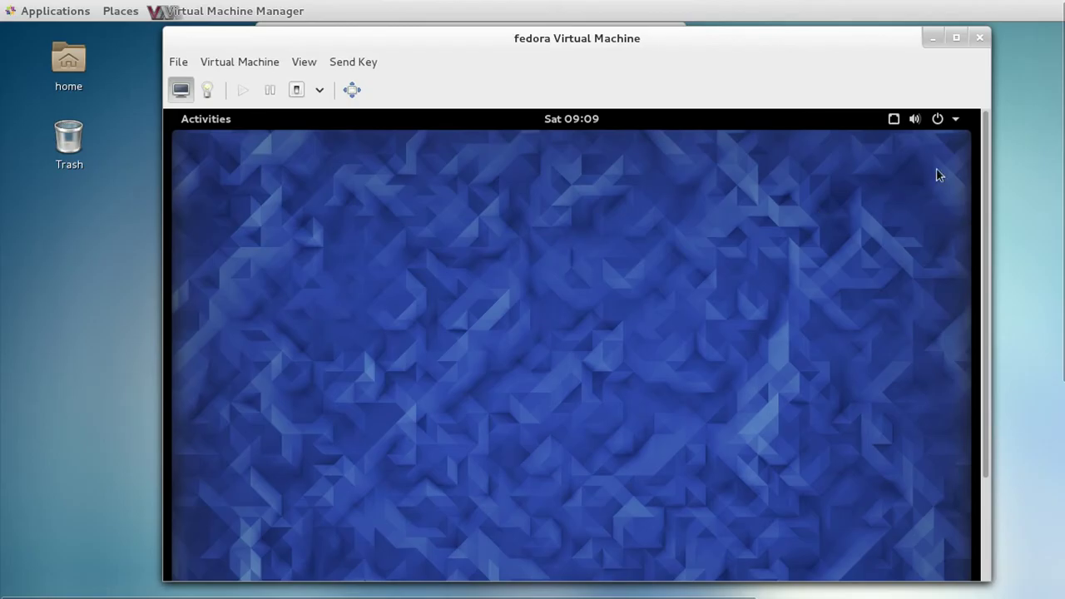
- Check the fedora machine's status and CPU usage in Virtual Machine Manager, and return to the installer window
drag(985, 154, 973, 105)
drag(563, 50, 679, 308)
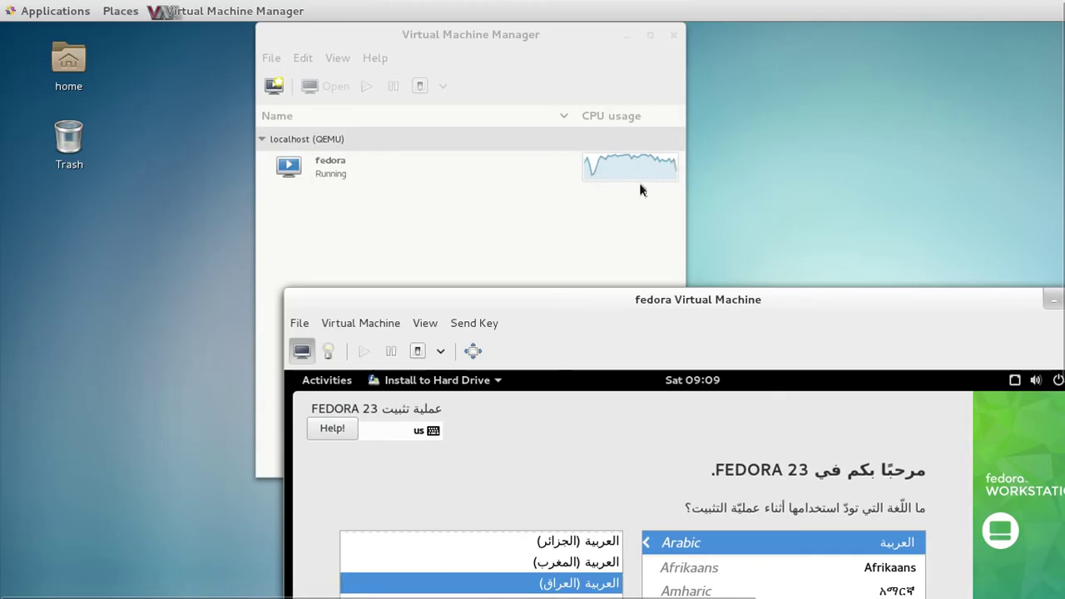
drag(654, 300, 556, 25)
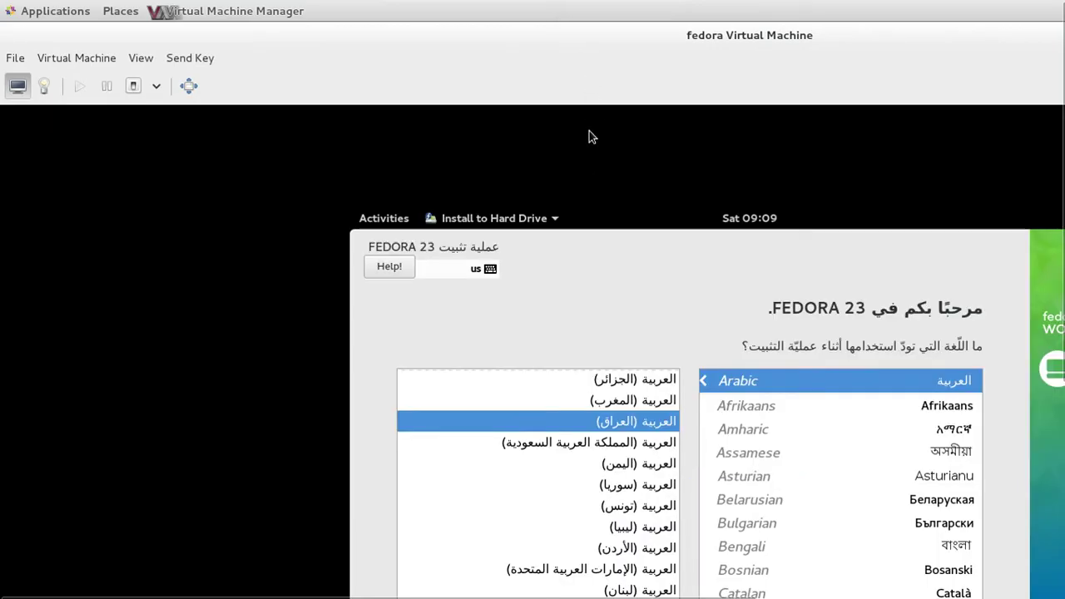
double_click(574, 34)
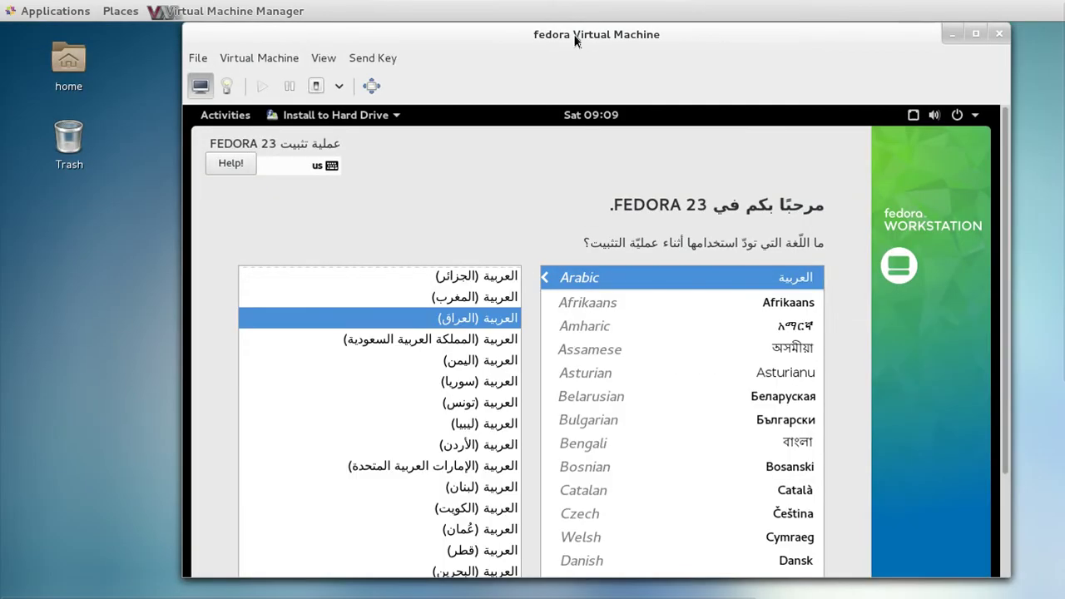
- Choose English as the installation language and continue to the installation summary
scroll(999, 294, down, 1)
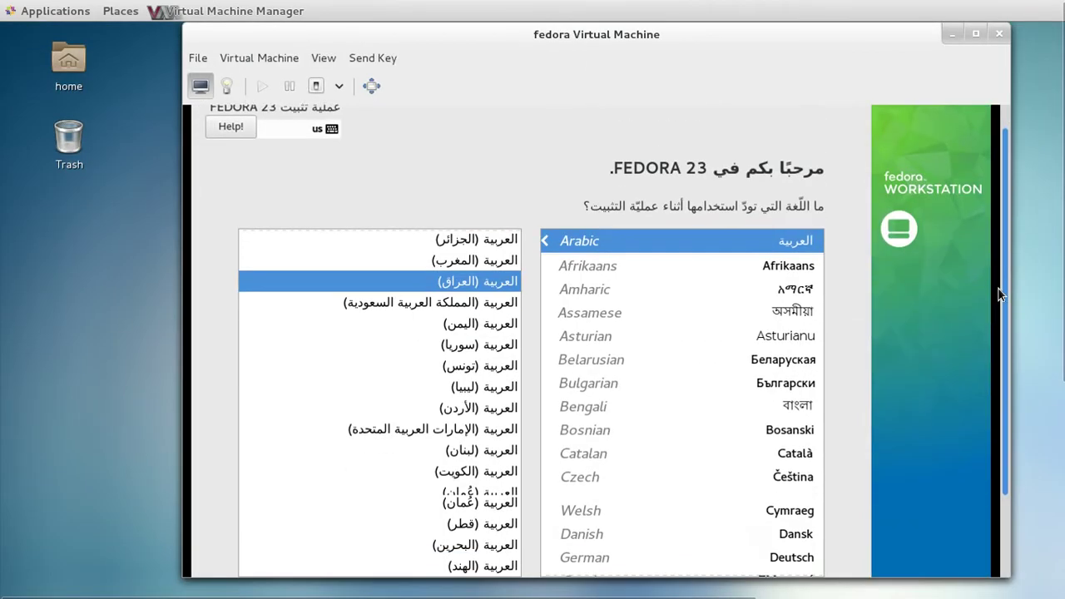
scroll(999, 295, down, 2)
scroll(1009, 166, up, 5)
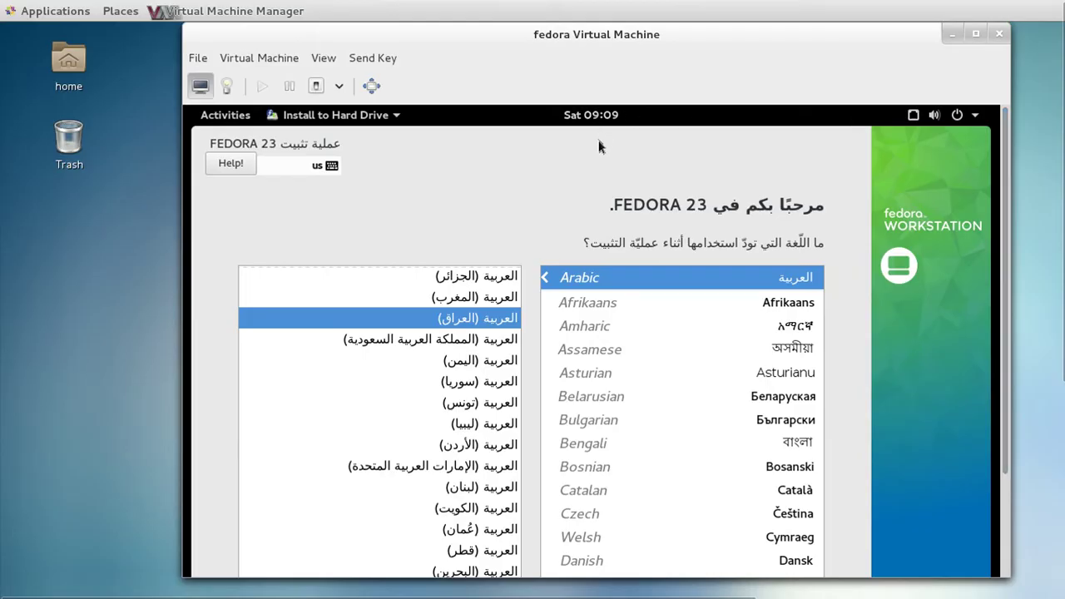
scroll(1005, 320, down, 1)
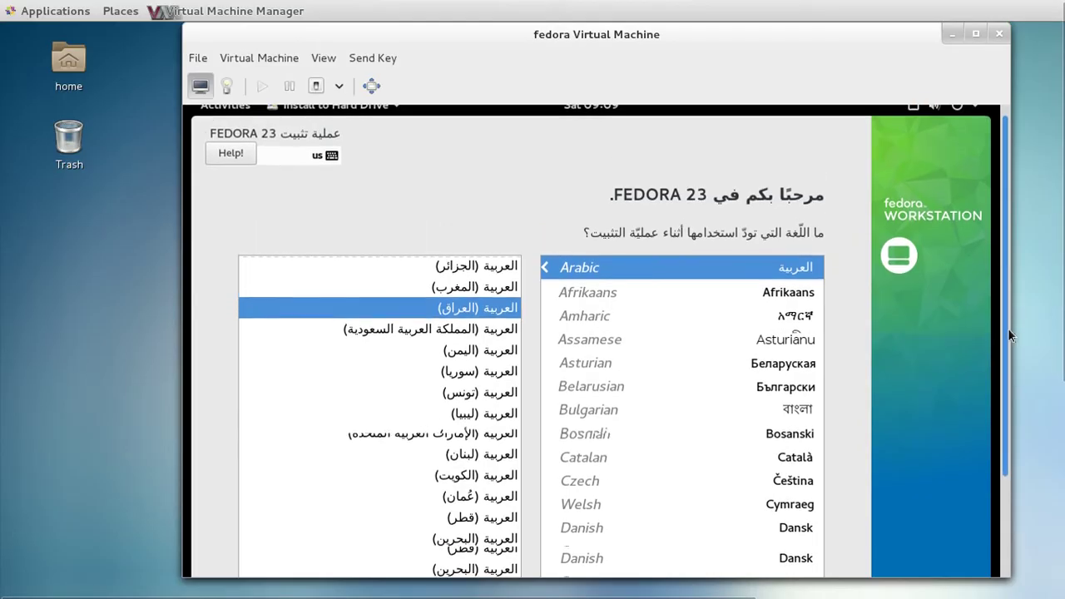
scroll(1006, 320, down, 3)
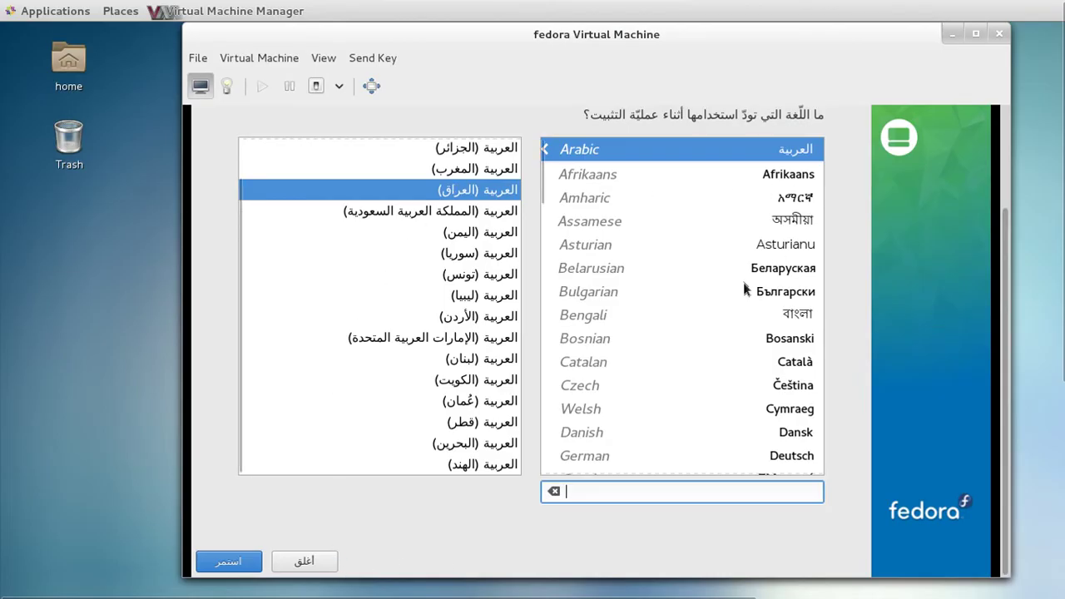
scroll(733, 301, down, 2)
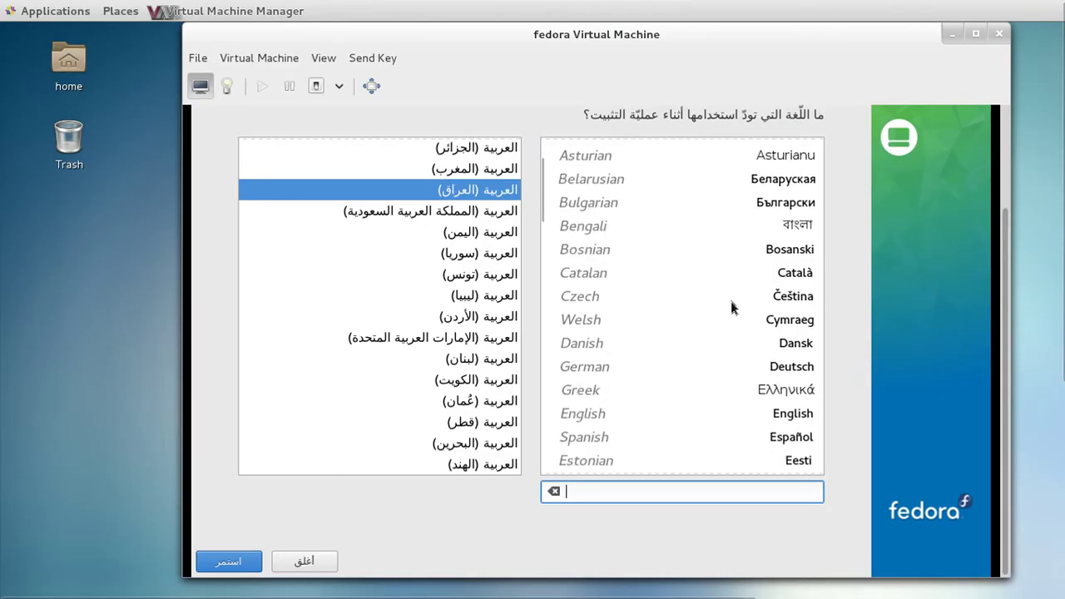
click(737, 421)
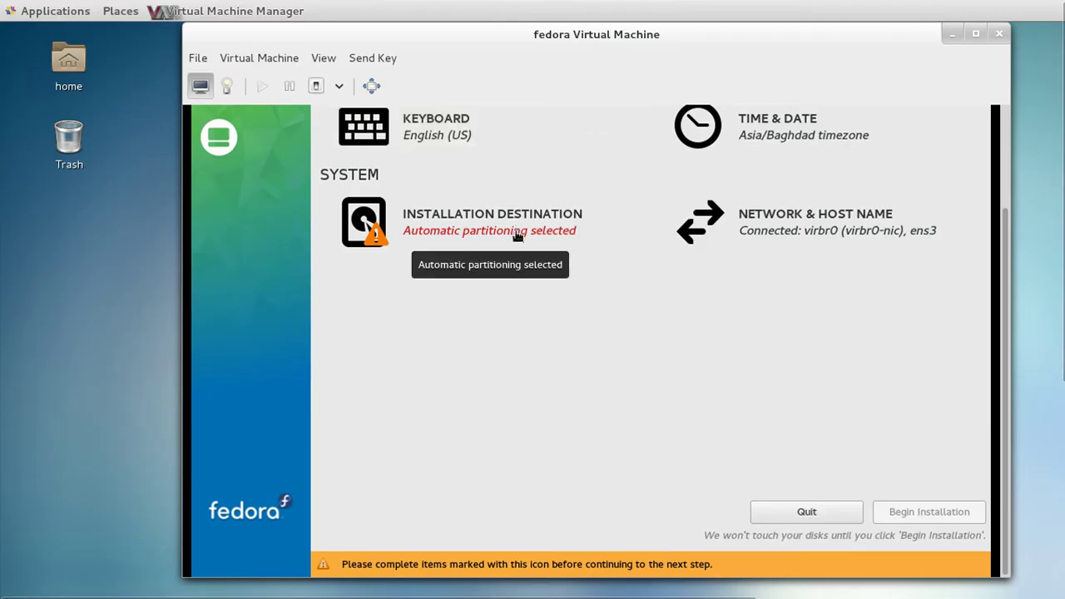
- Accept the 8 GiB vda disk with automatic partitioning as the installation destination and begin the installation
click(444, 233)
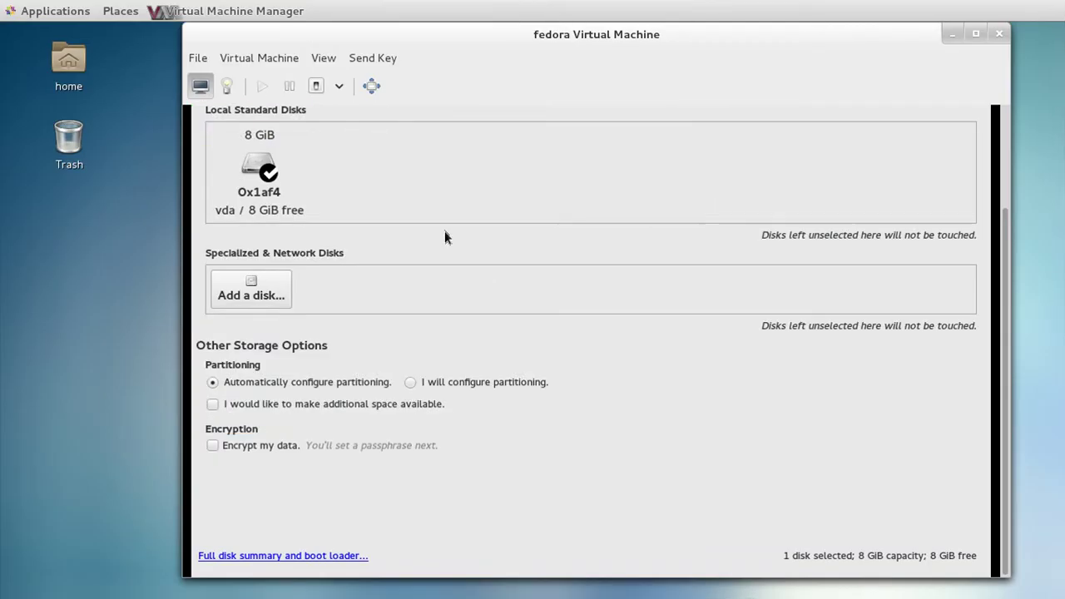
click(1008, 133)
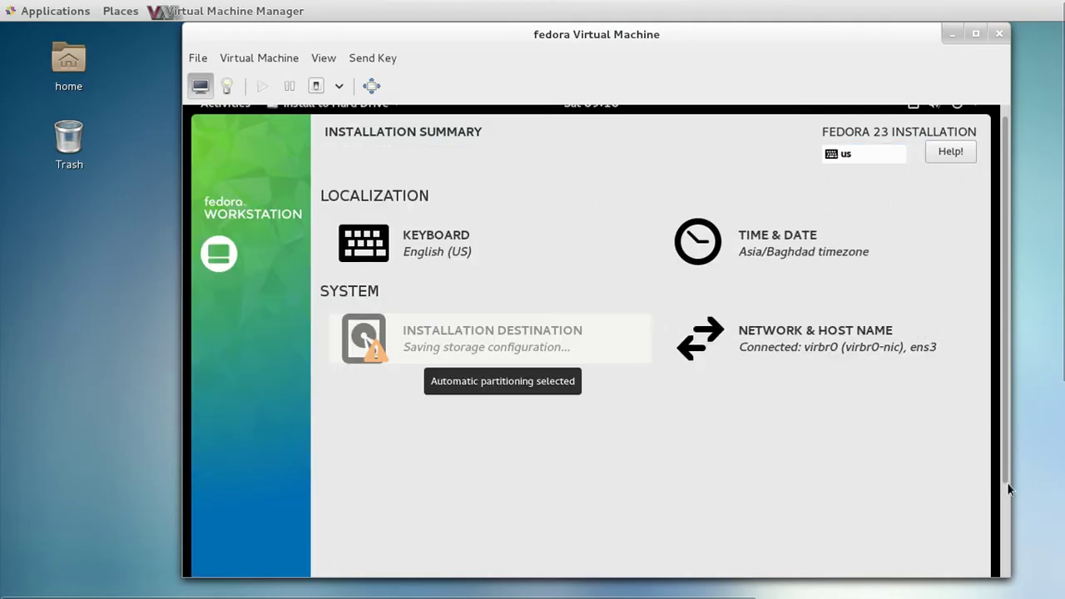
scroll(1008, 497, down, 3)
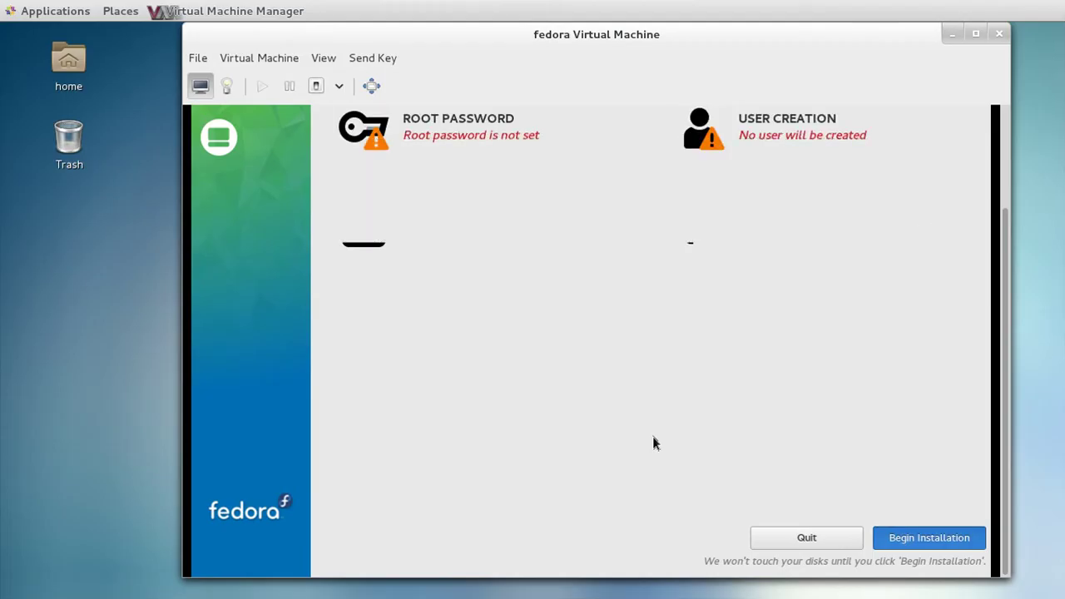
- Set the root password, enter it in both the password and confirmation fields, and save it
click(489, 138)
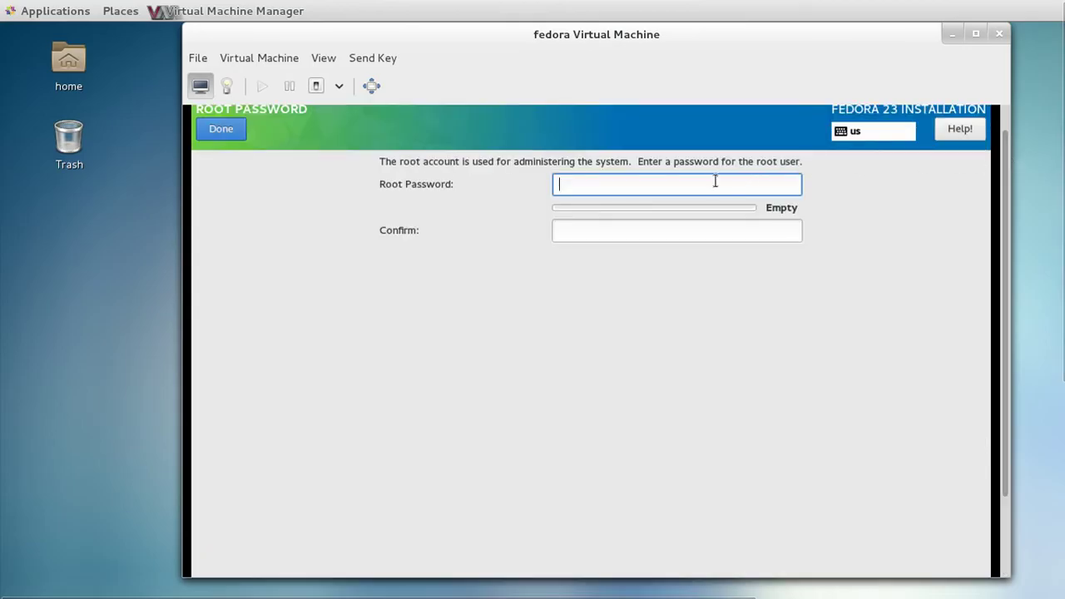
text(*****)
key(BackSpace)
key(BackSpace)
key(BackSpace)
key(BackSpace)
key(BackSpace)
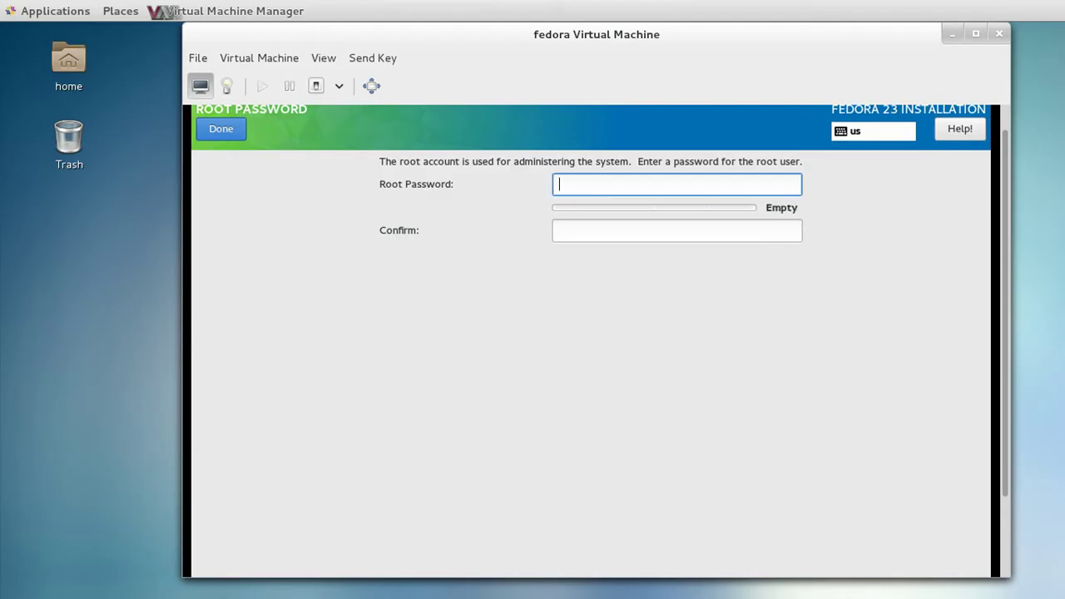
text(******)
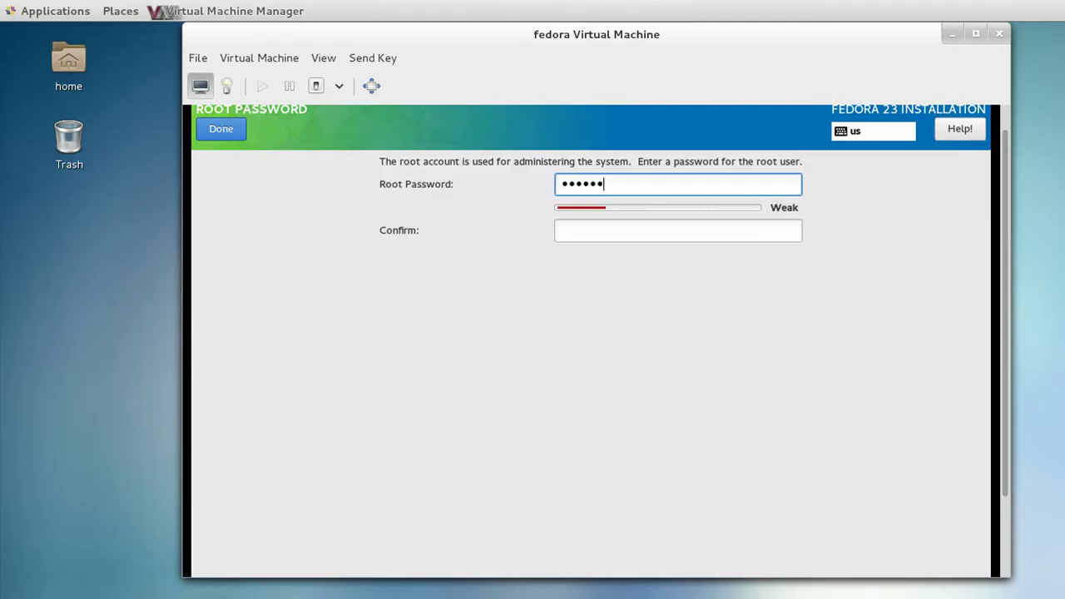
key(Tab)
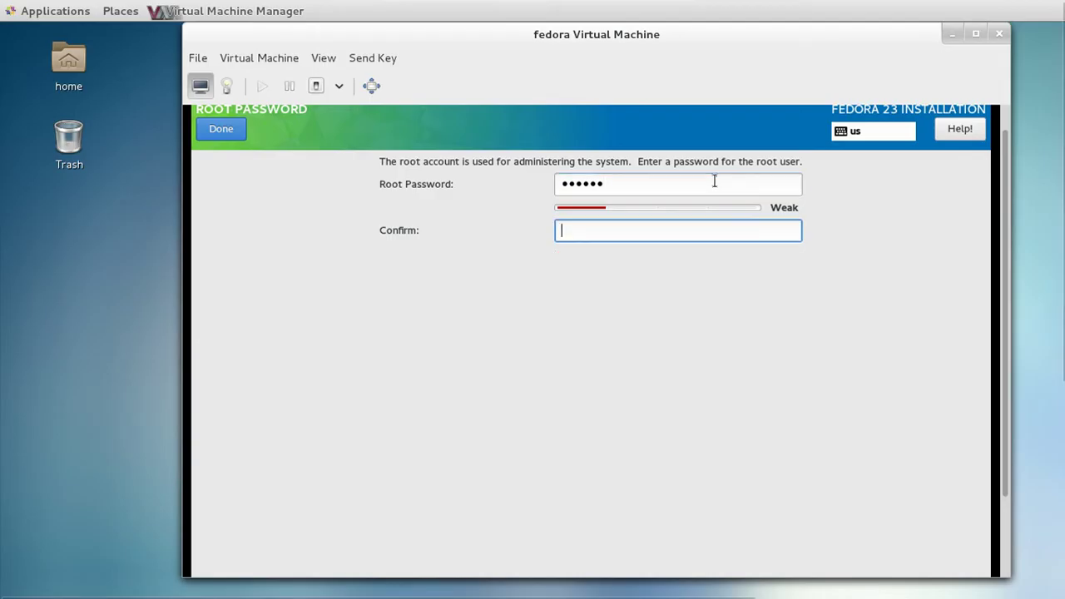
text(••••••)
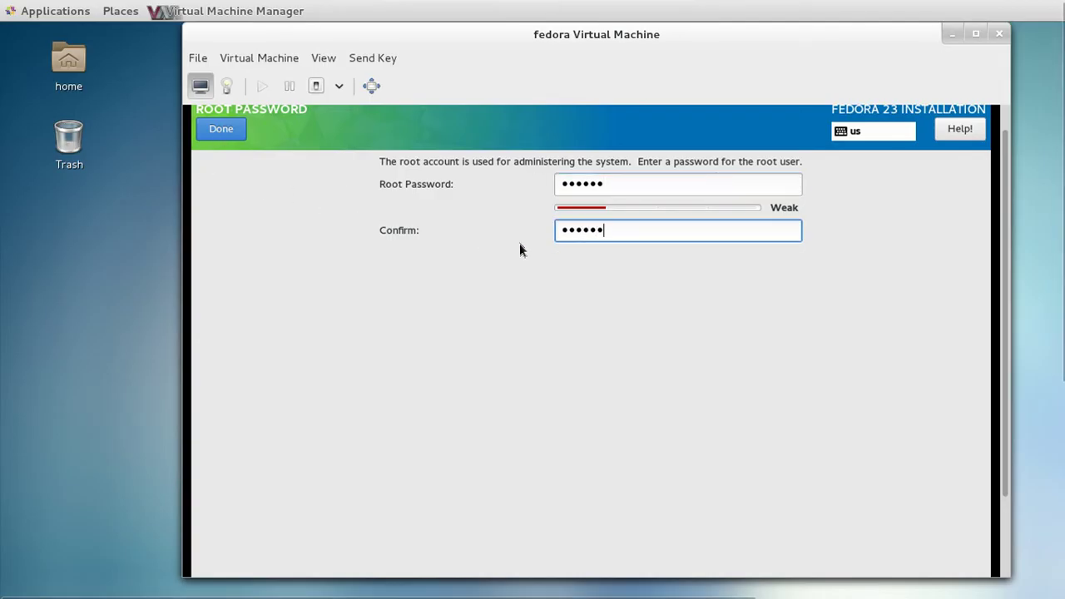
key(shift+Tab)
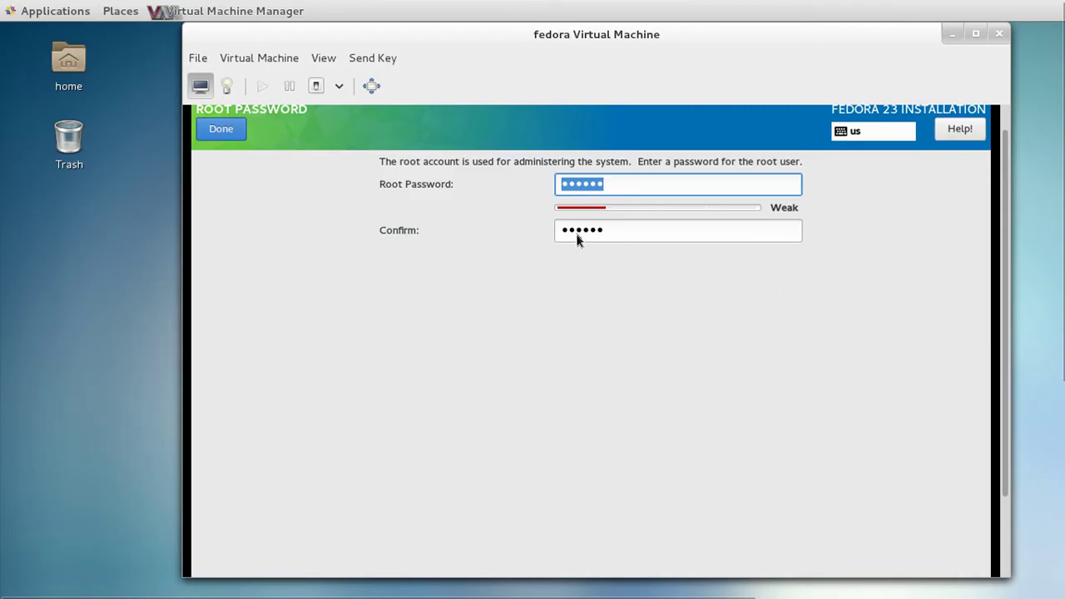
click(232, 131)
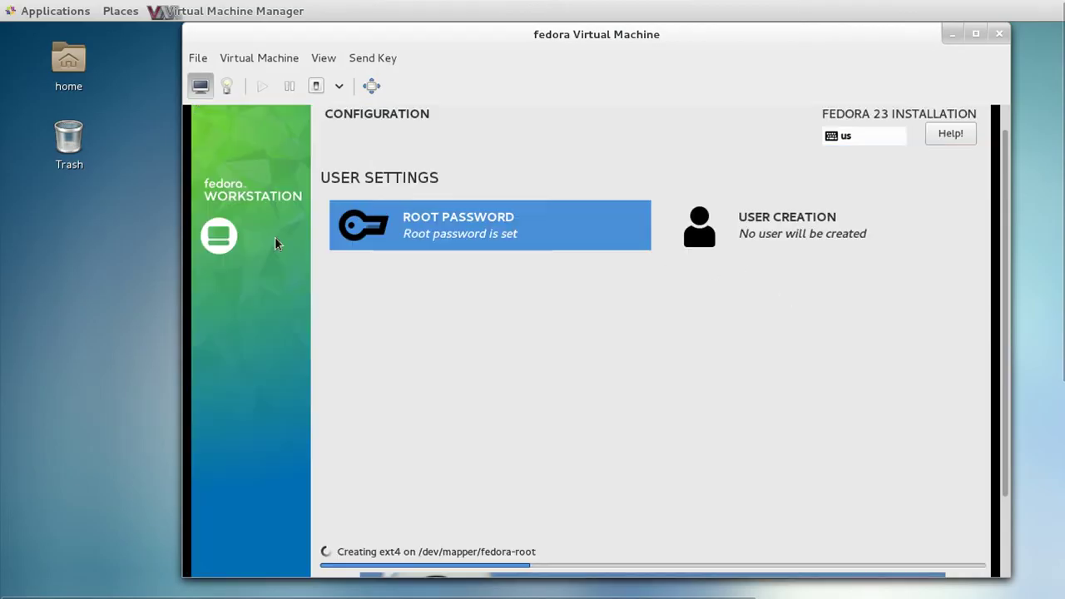
- Start creating a user with the full name "fedora dell" and replace the suggested user name with the account's user name
click(826, 243)
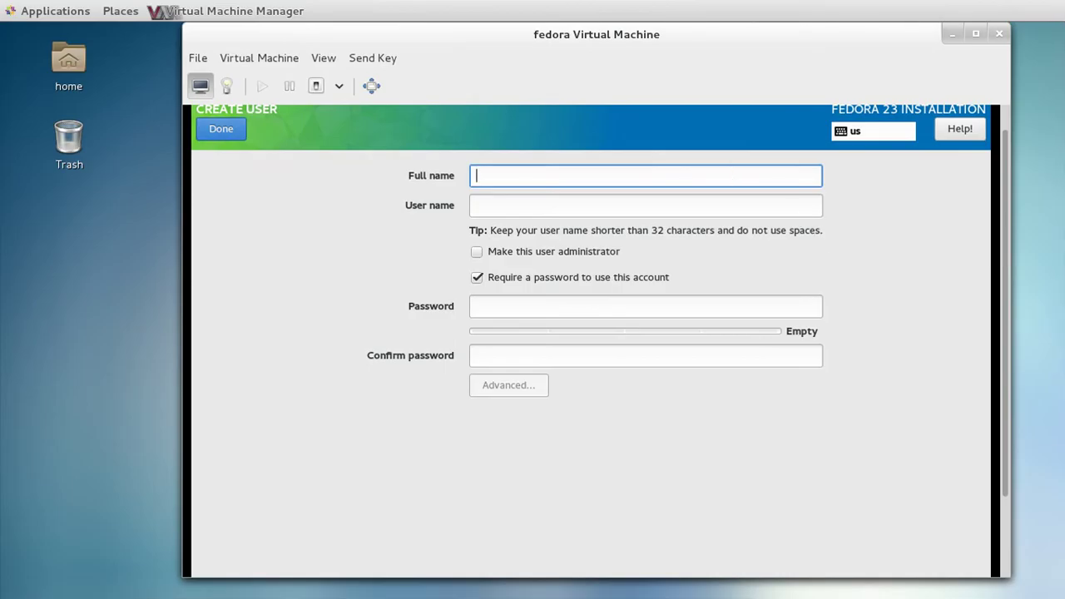
text(fedora)
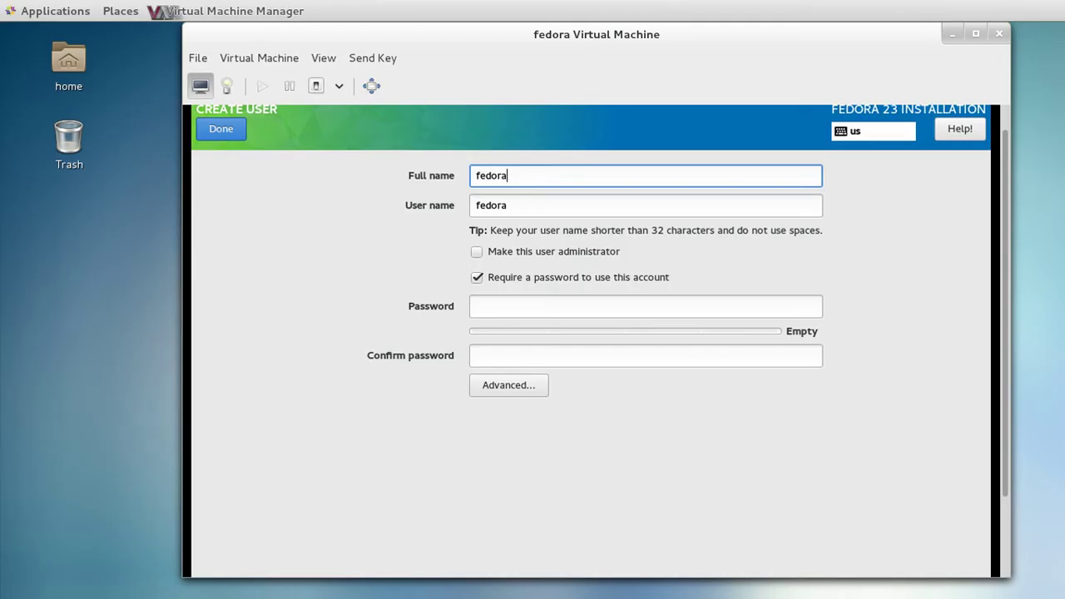
text( dell)
click(507, 205)
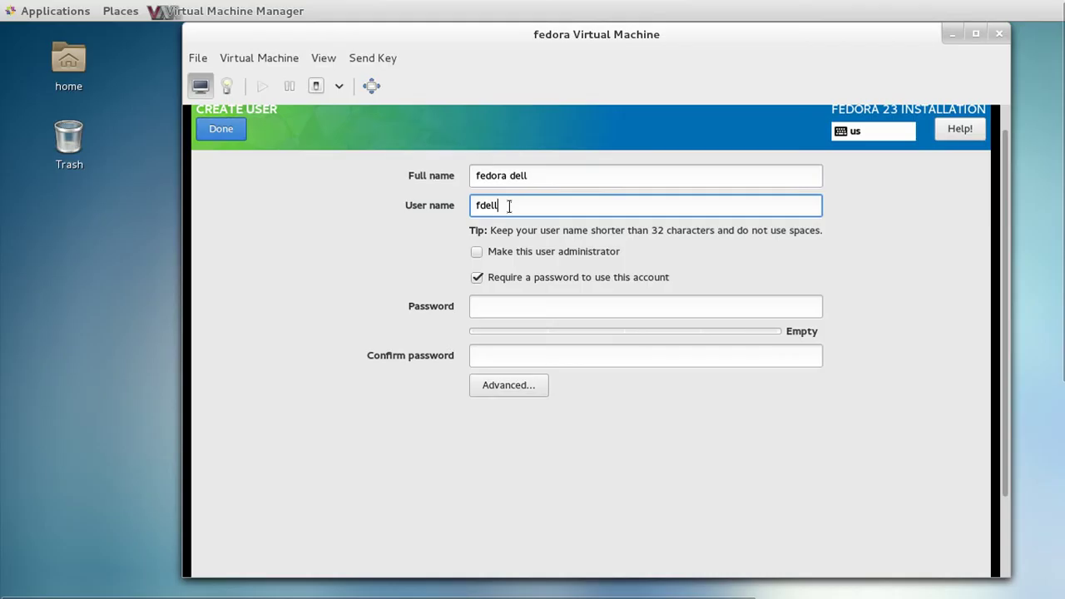
double_click(508, 206)
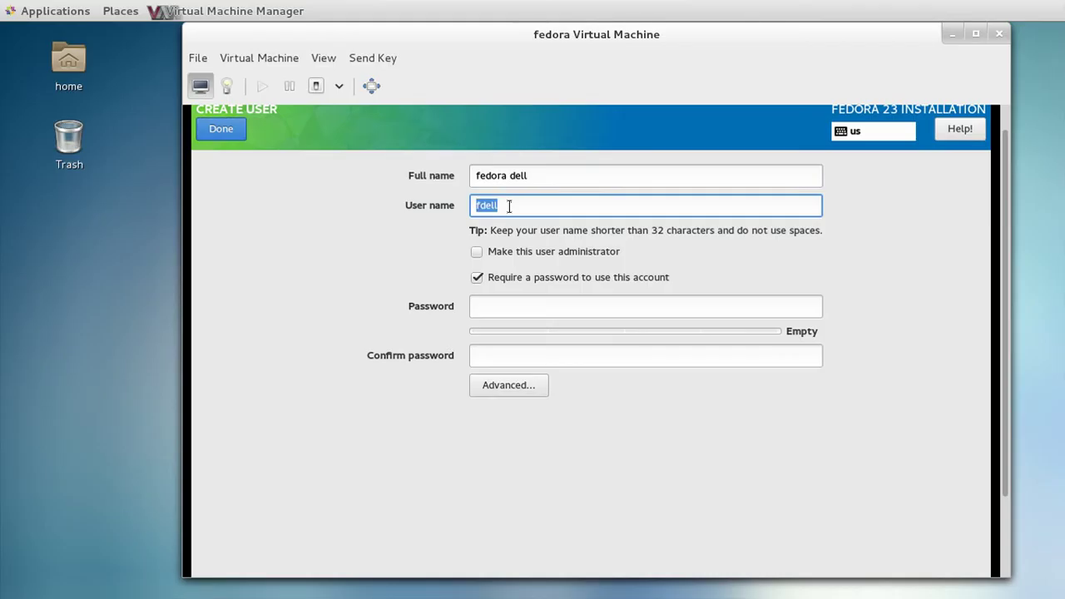
text(muhammed)
- Make the new user an administrator, enter and confirm the account password, and save the user
click(552, 249)
click(561, 310)
text(********)
click(591, 356)
text(********)
click(223, 130)
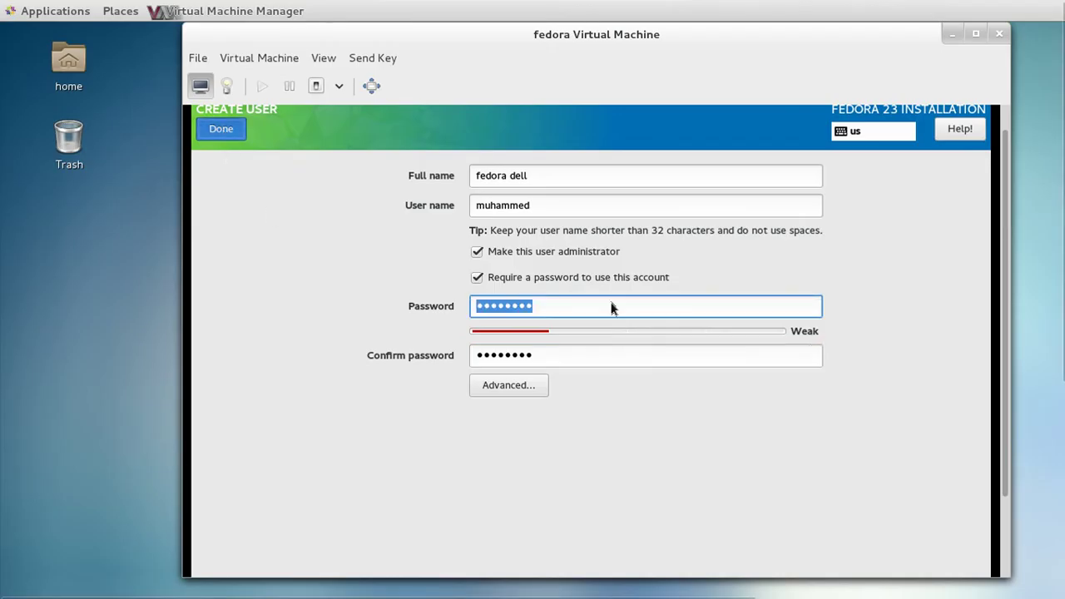
- Check the software installation progress and bring the Virtual Machine Manager window in front of the fedora console
drag(1004, 154, 1012, 98)
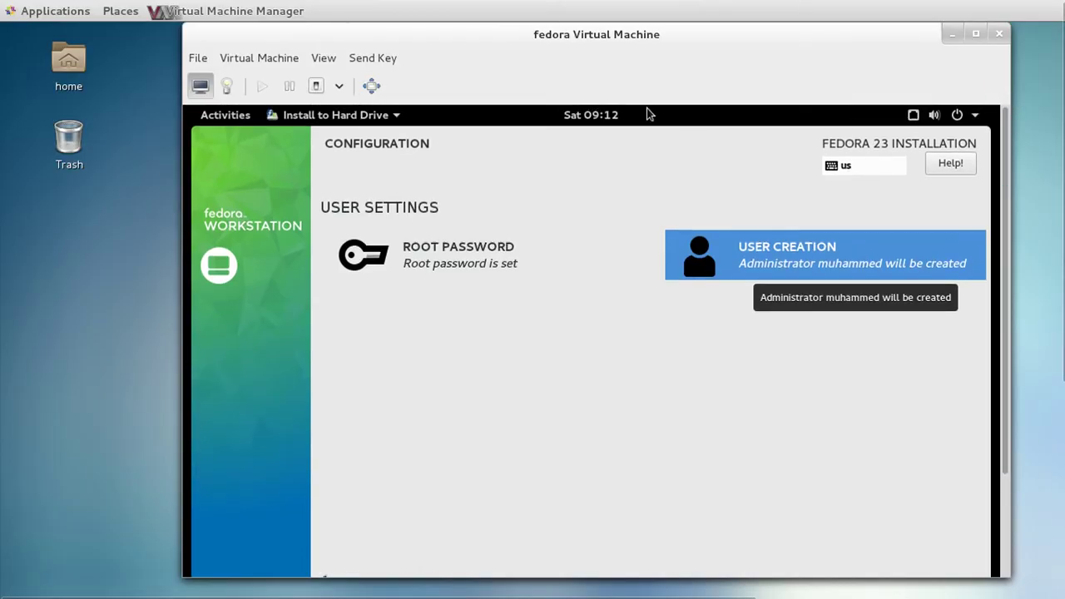
drag(1008, 338, 1021, 502)
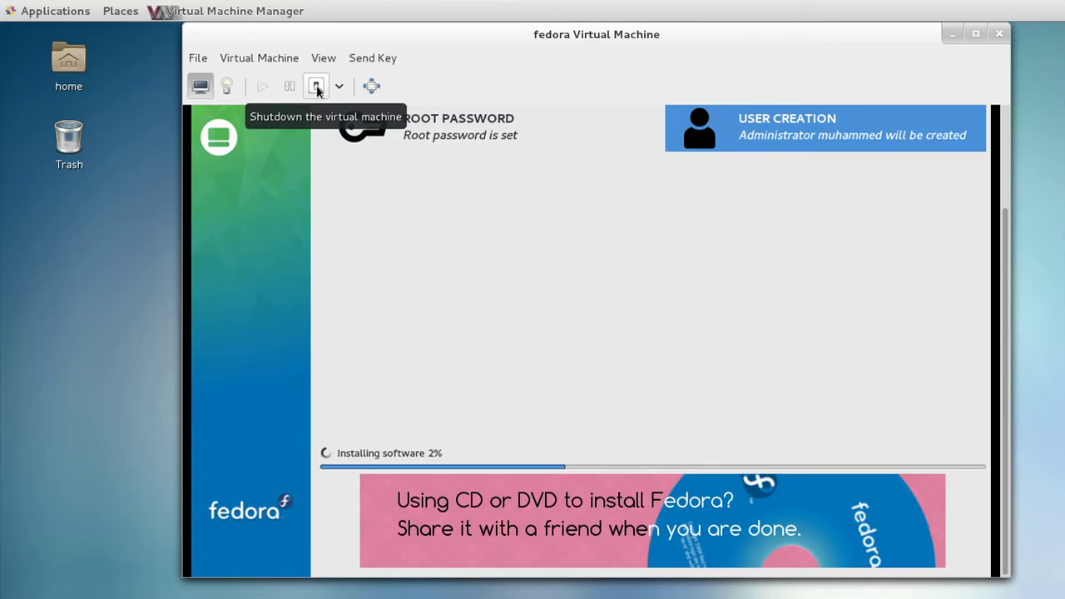
drag(523, 34, 494, 307)
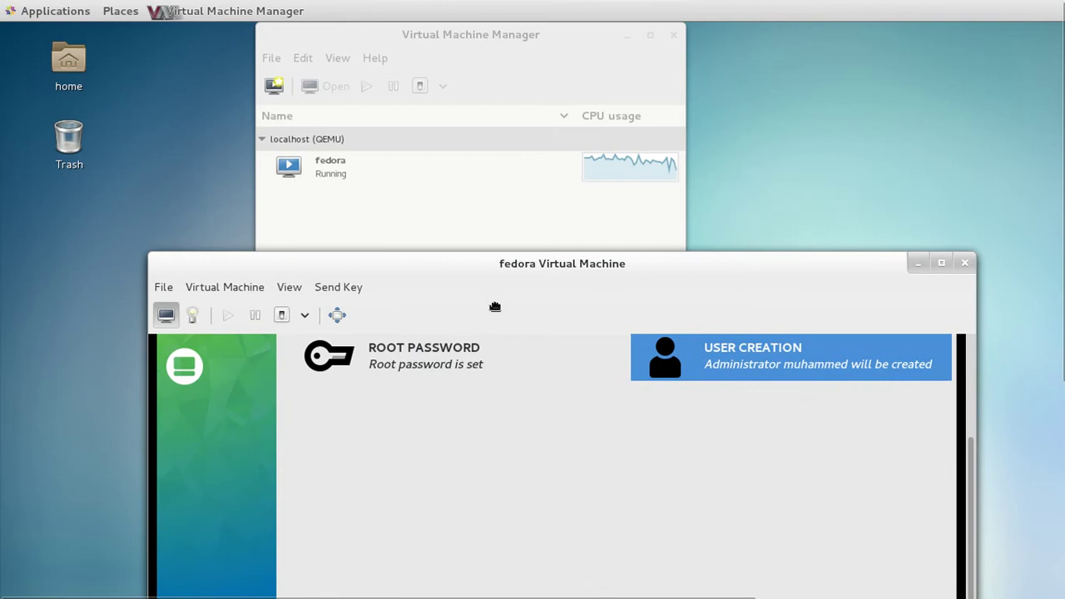
drag(490, 214, 494, 237)
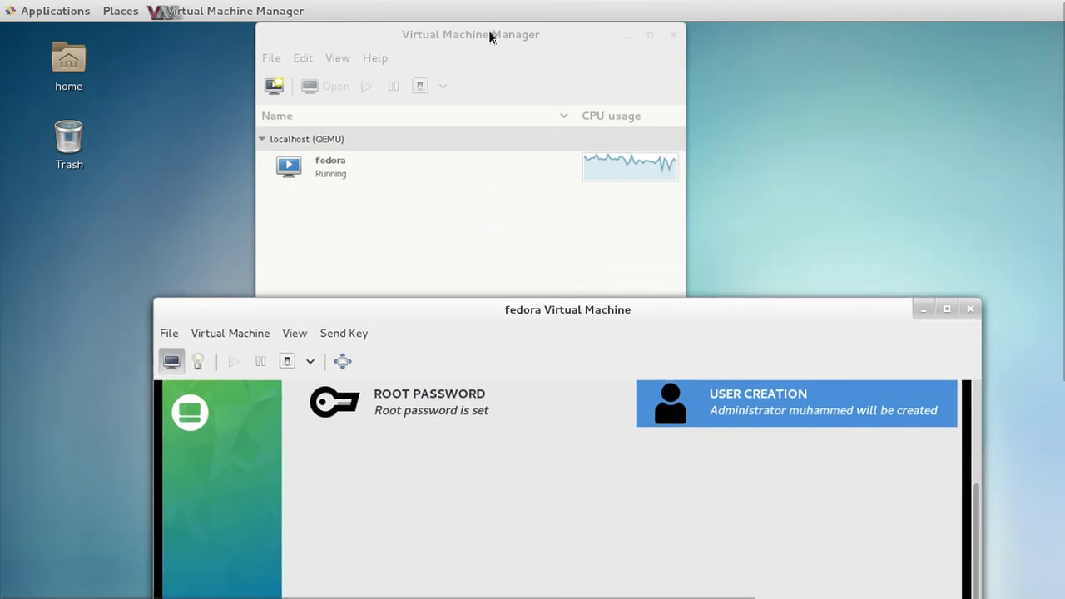
click(488, 34)
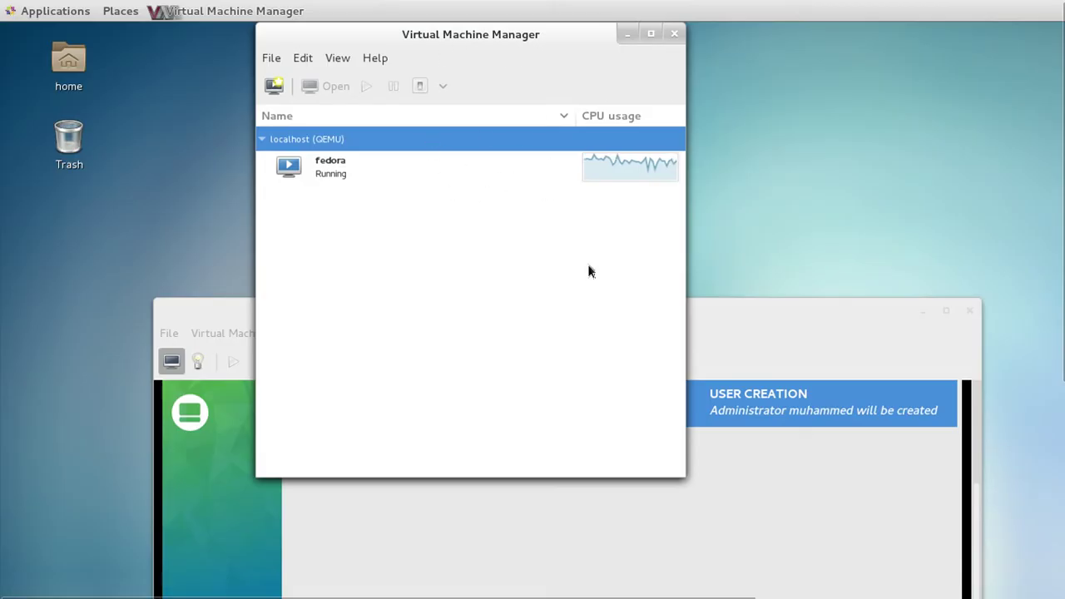
- Take the remote desktop session out of full-screen mode
mouse_move(599, 2)
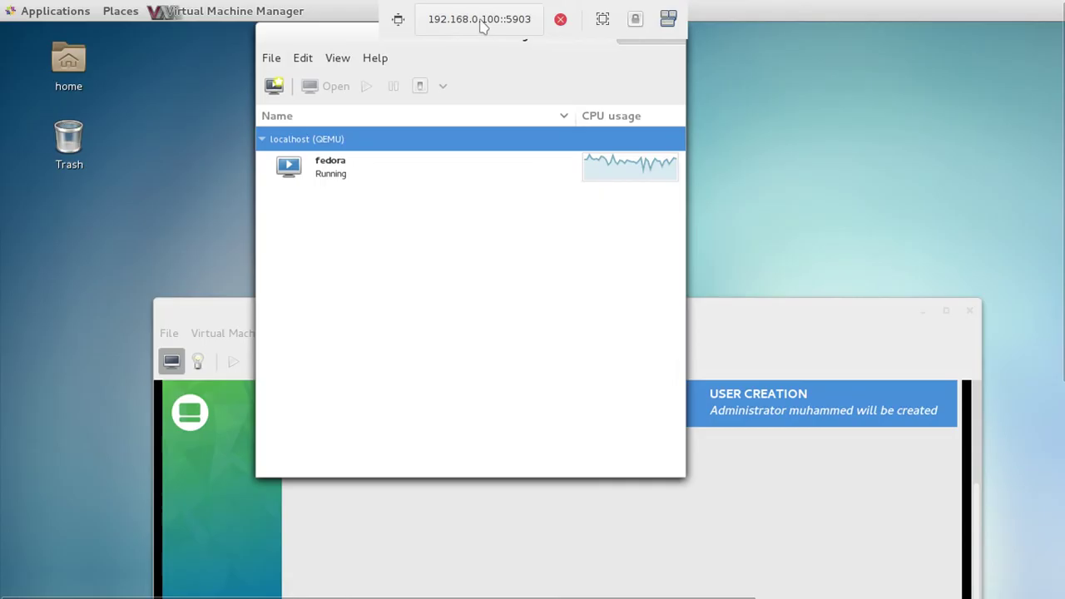
click(400, 21)
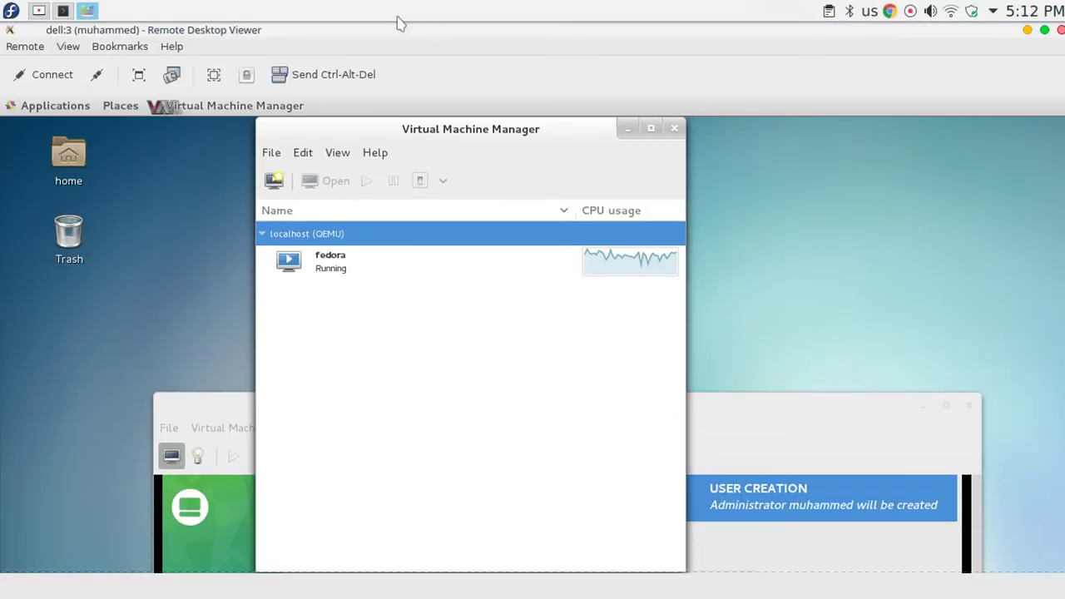
click(40, 10)
click(40, 10)
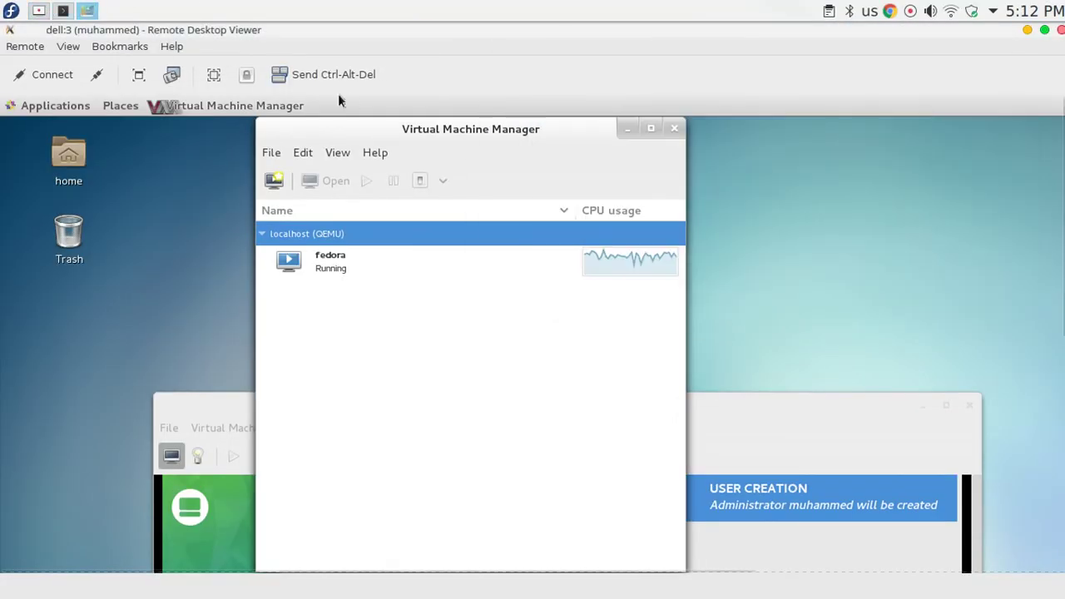
- Return the remote desktop session to full screen and move the Virtual Machine Manager window slightly aside
click(139, 74)
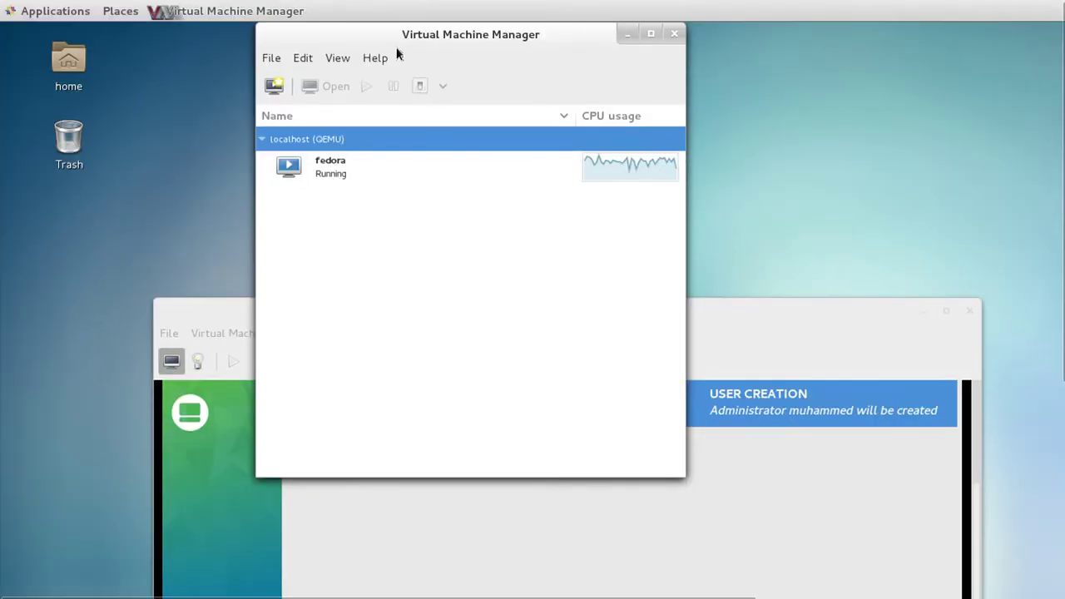
drag(441, 41, 512, 56)
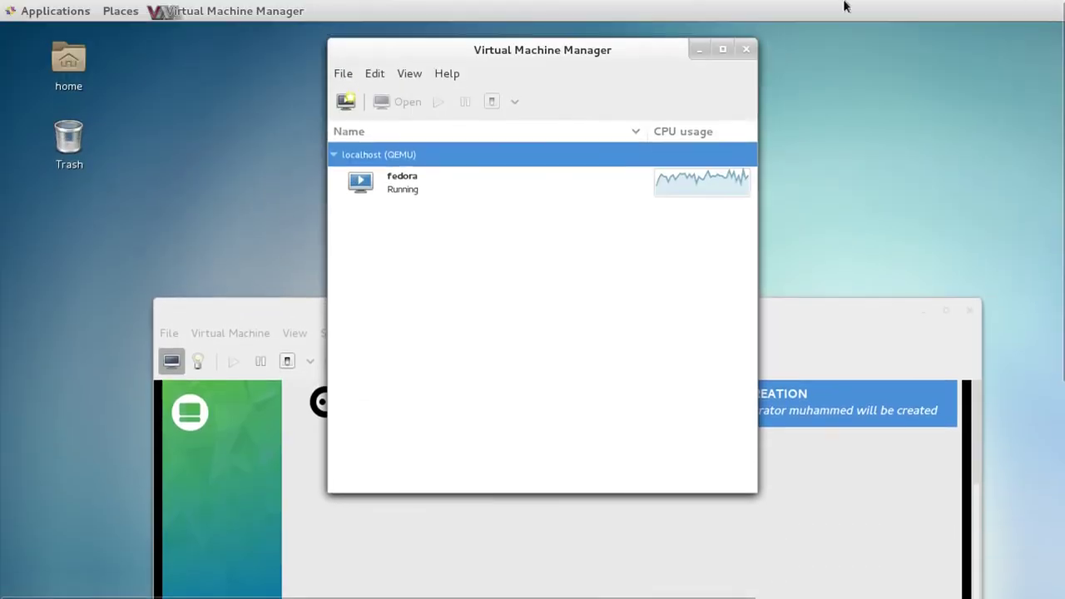
- Open a terminal on the remote host and switch to root with su, entering the root password
click(52, 11)
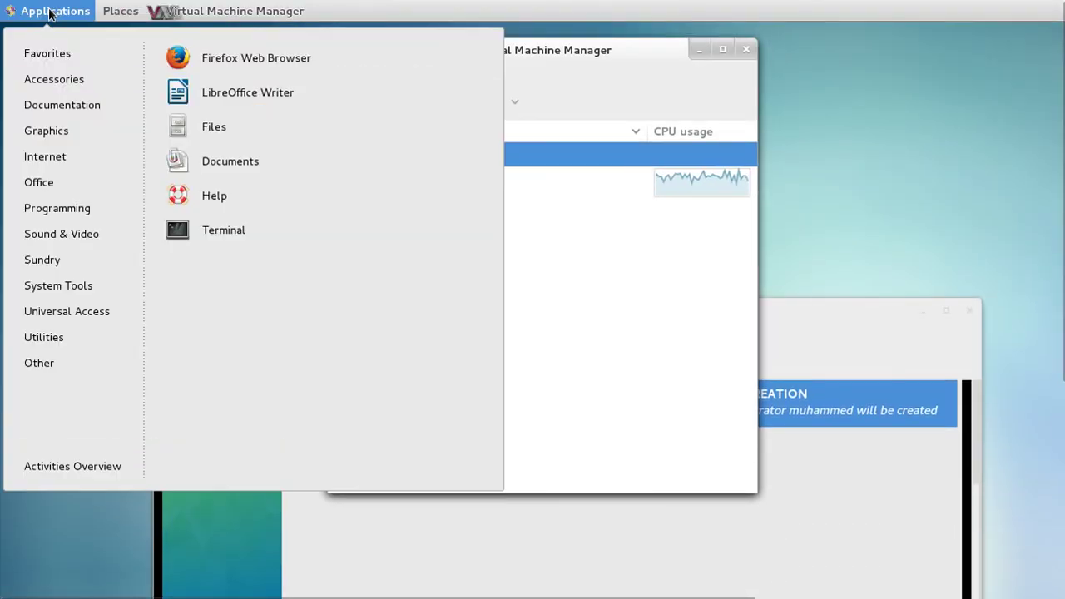
click(208, 235)
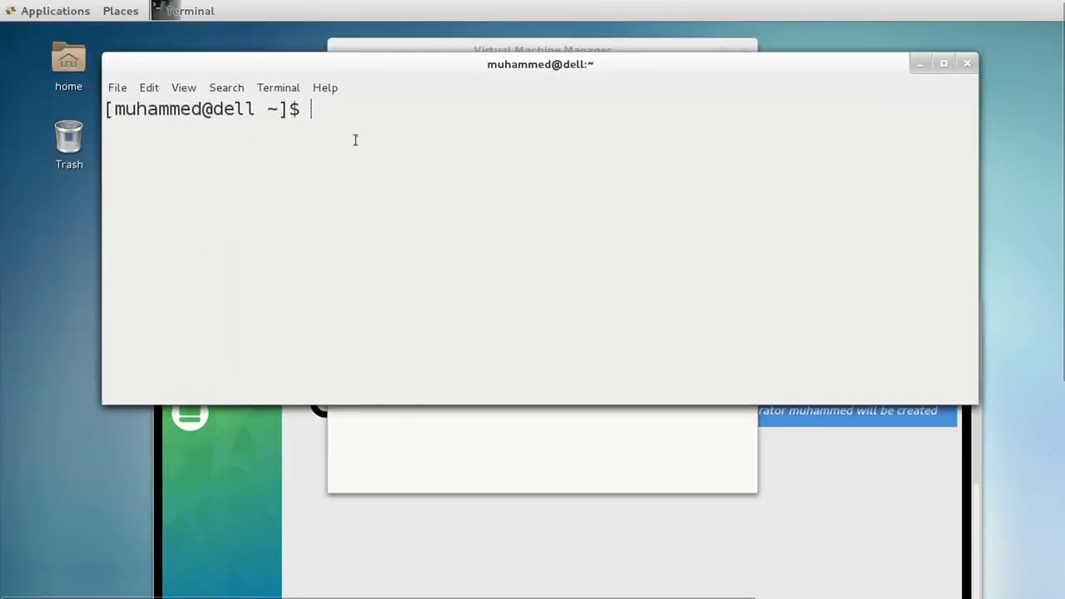
text(su)
key(Return)
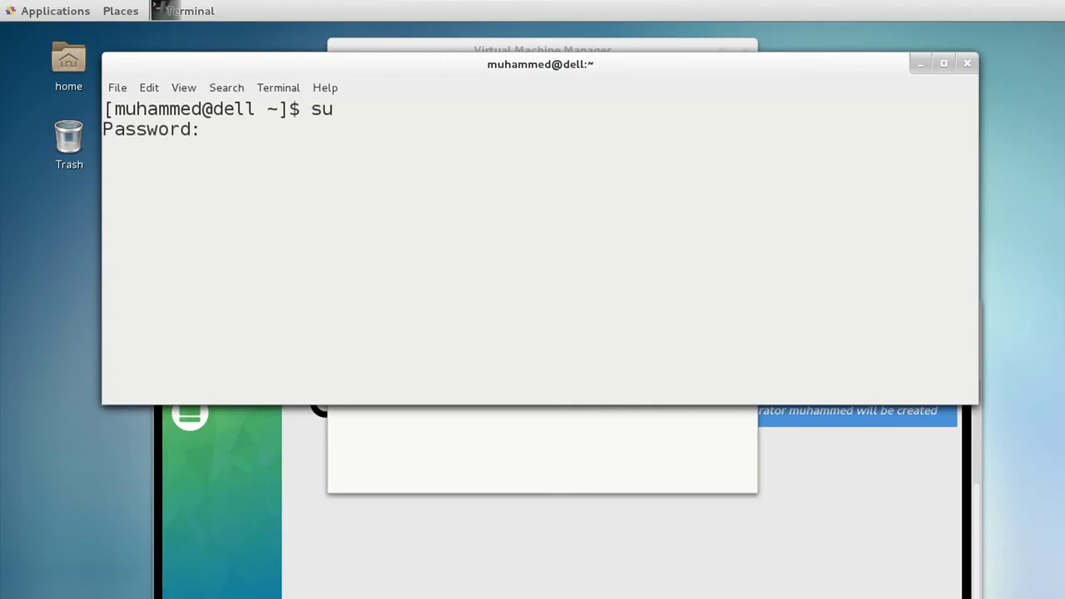
key(Return)
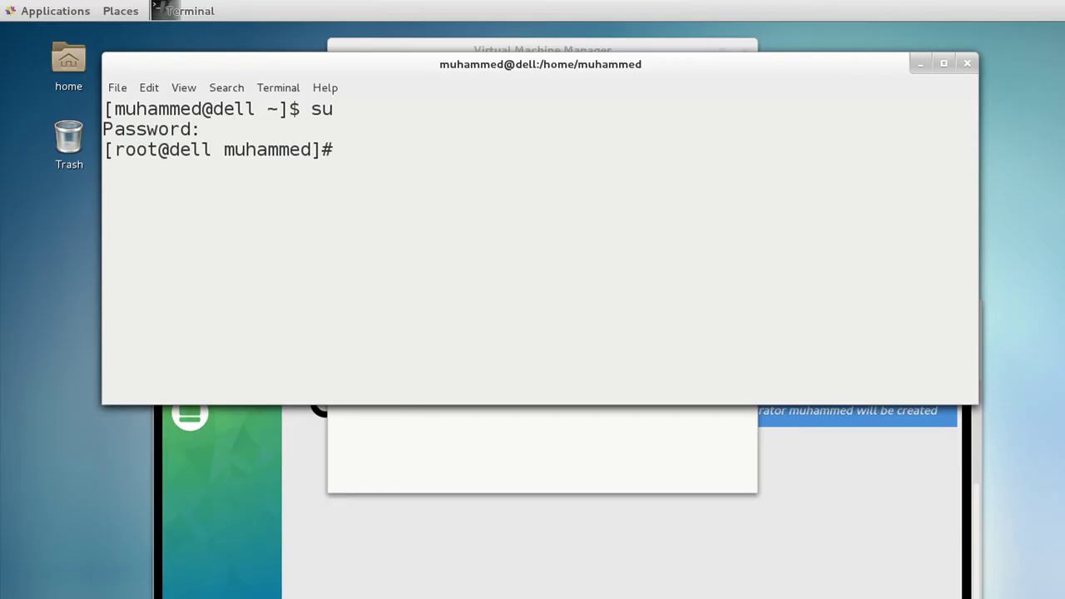
- Try to change the working directory to /etc/libvirtd/qemu
text(cd /etc/lib)
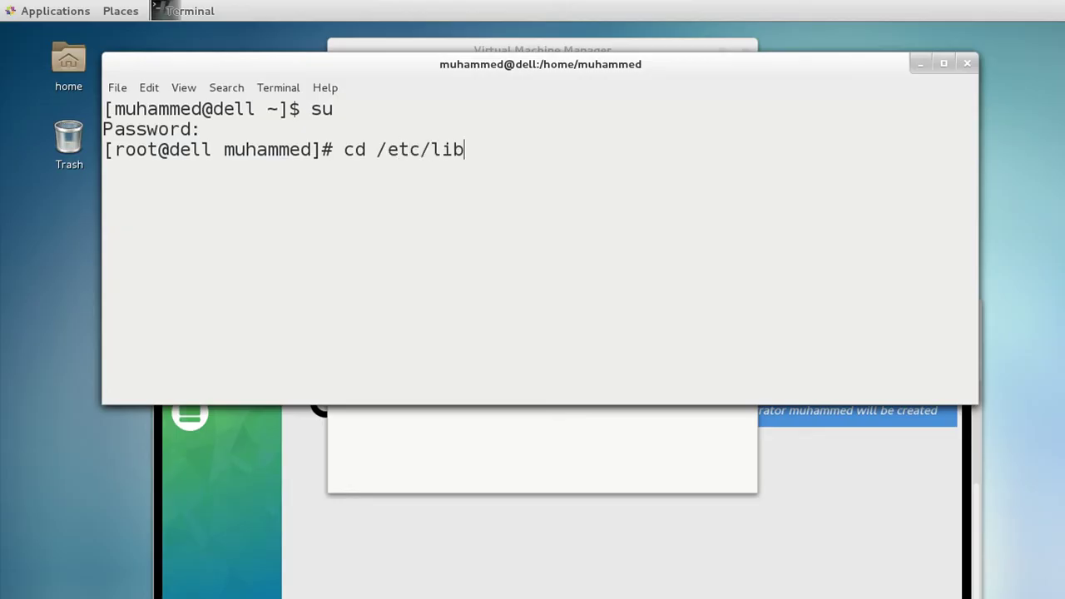
text(virtd/g)
key(BackSpace)
text(qemu)
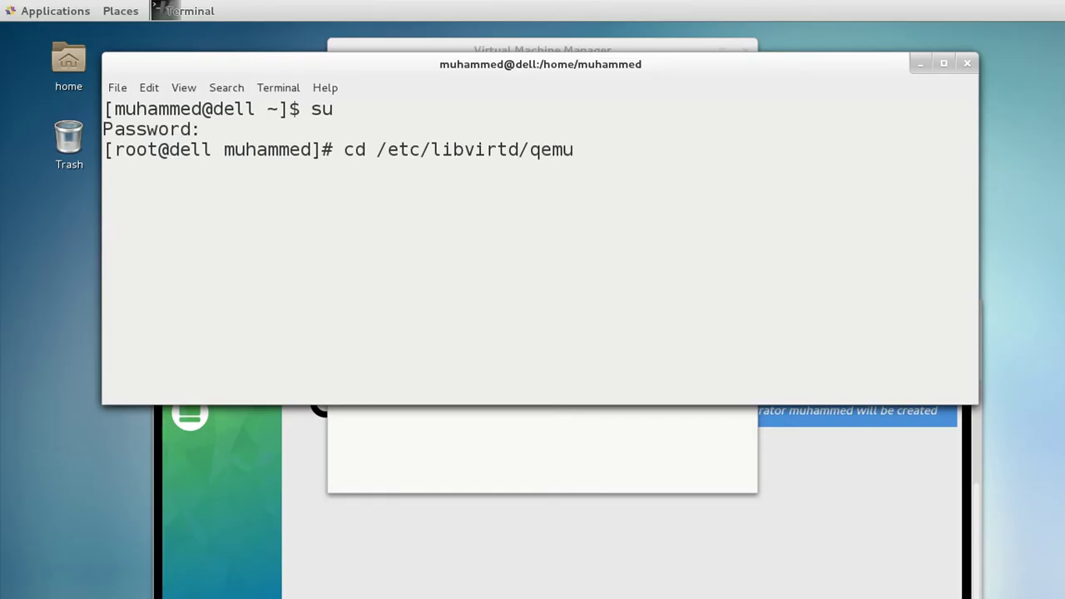
key(Return)
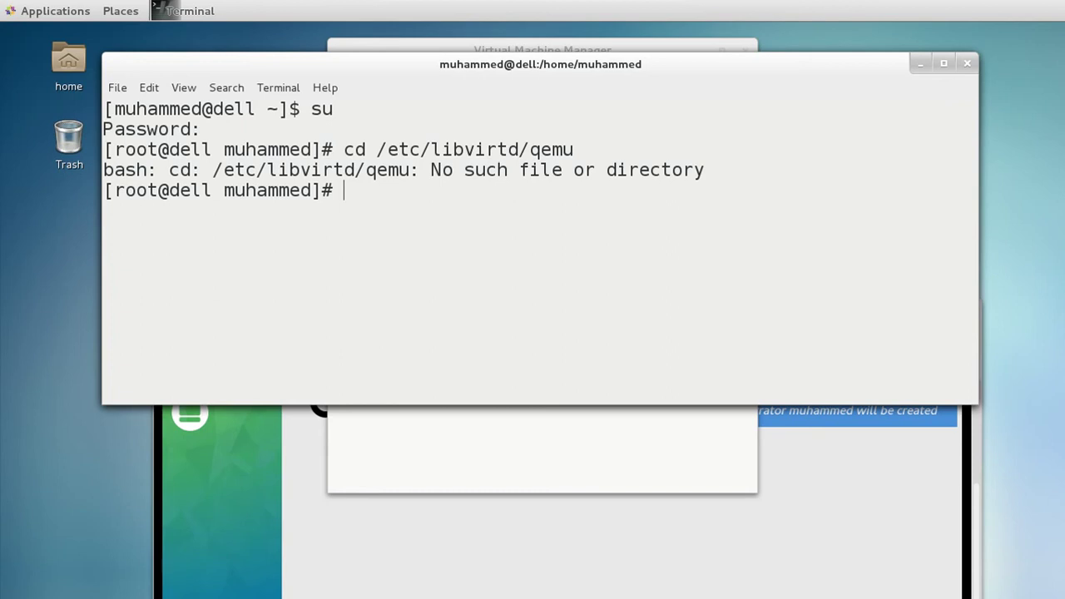
- Shorten the previous command and try to change the working directory to /etc/libvirtd
key(Up)
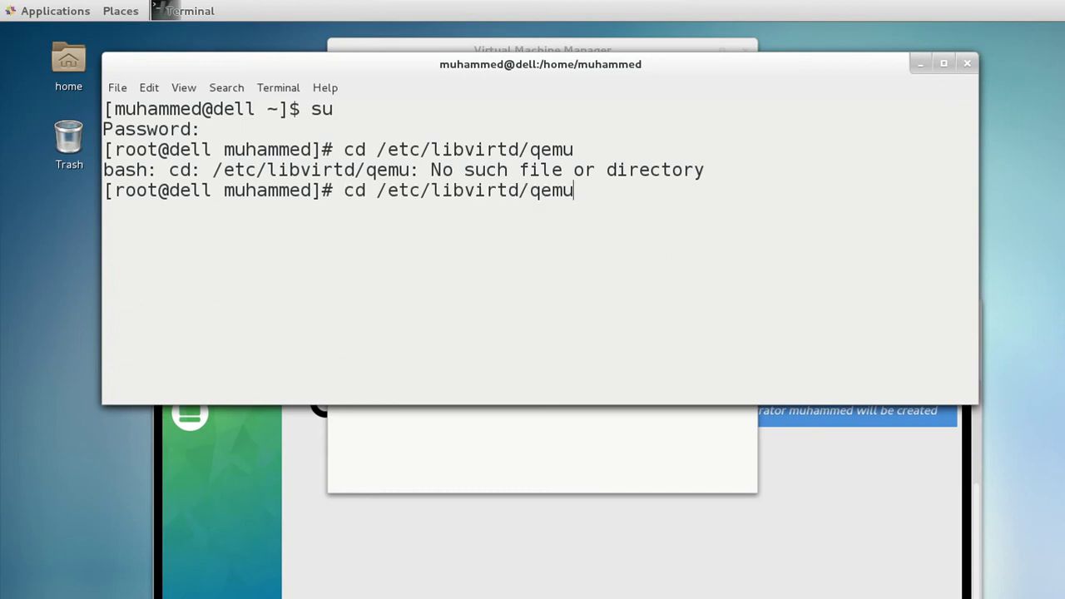
key(BackSpace)
key(BackSpace)
key(BackSpace)
key(BackSpace)
key(BackSpace)
key(BackSpace)
text(d)
key(Return)
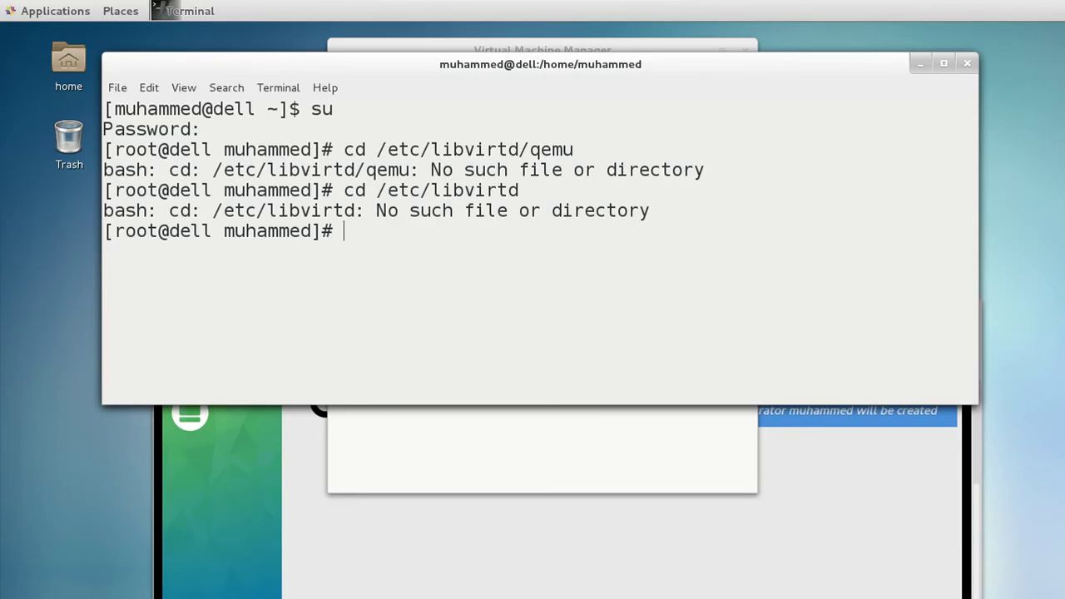
- Browse to the computer's etc folder in the file manager and search it for "libvi"
double_click(70, 59)
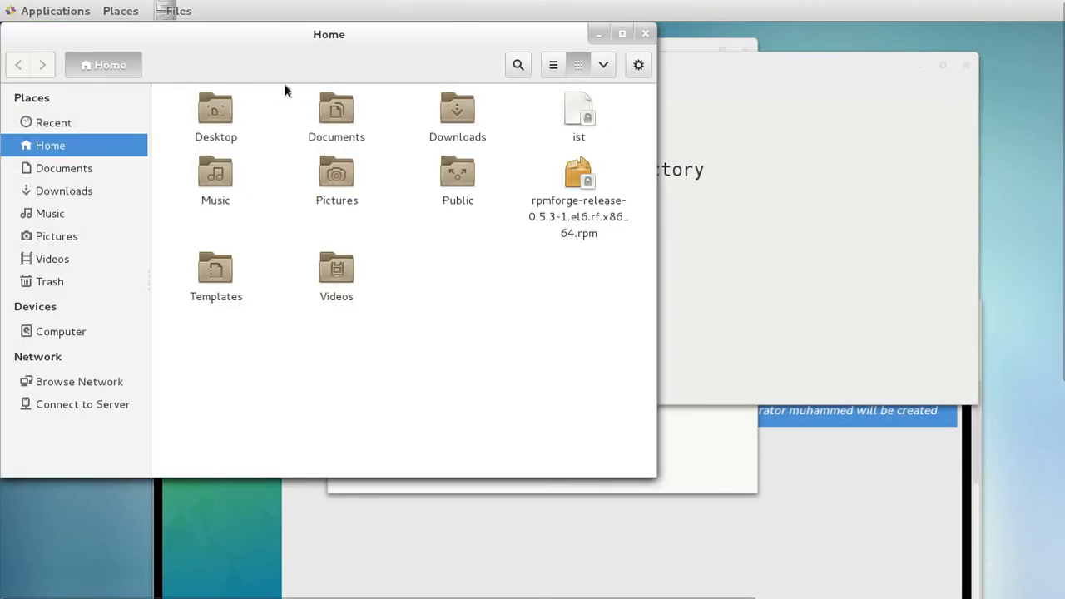
click(78, 330)
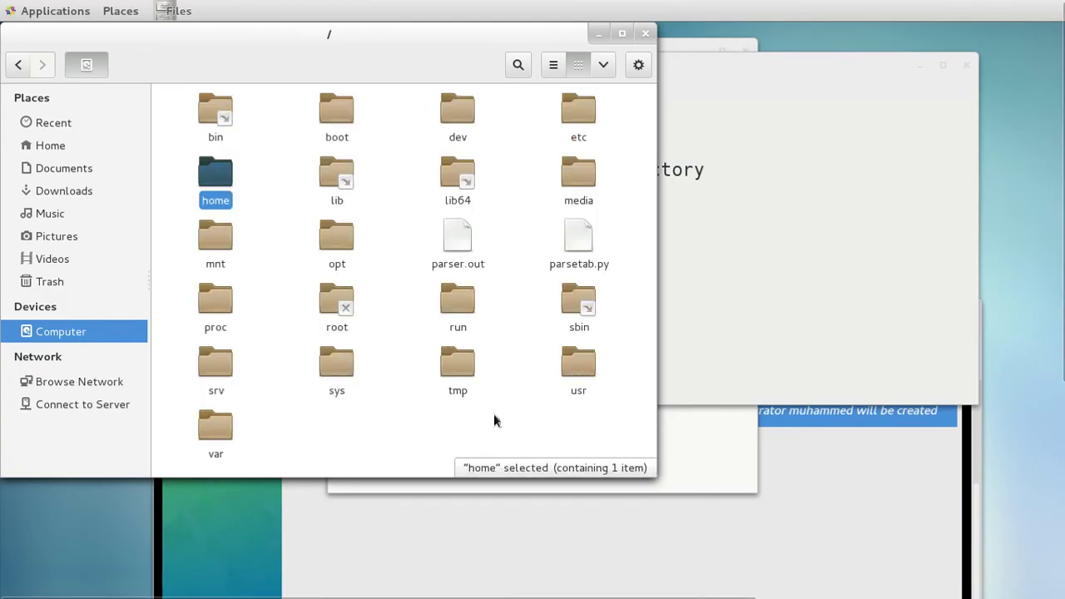
double_click(588, 124)
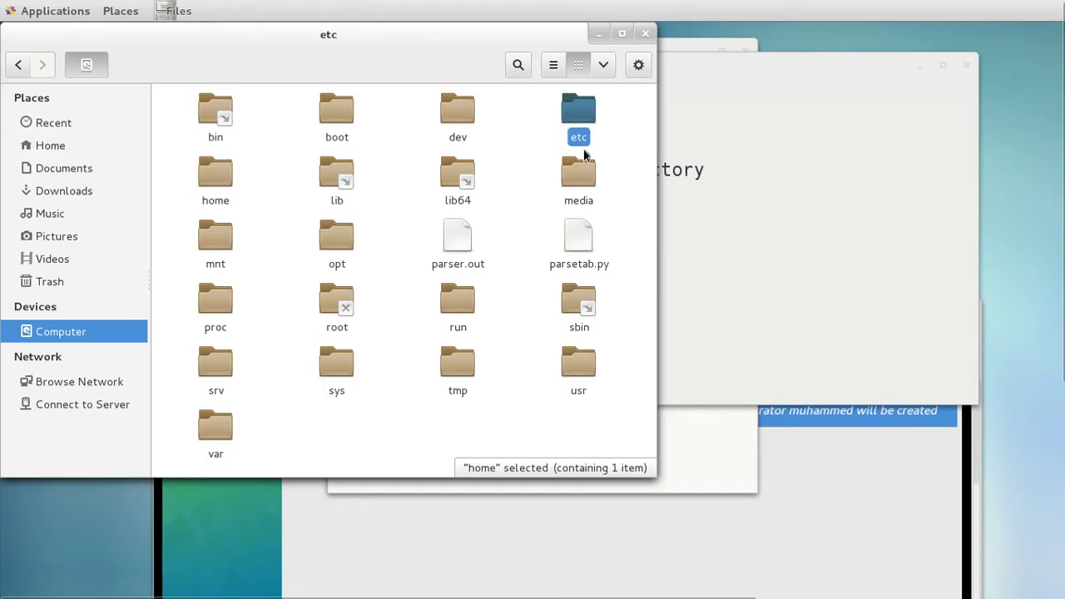
click(515, 66)
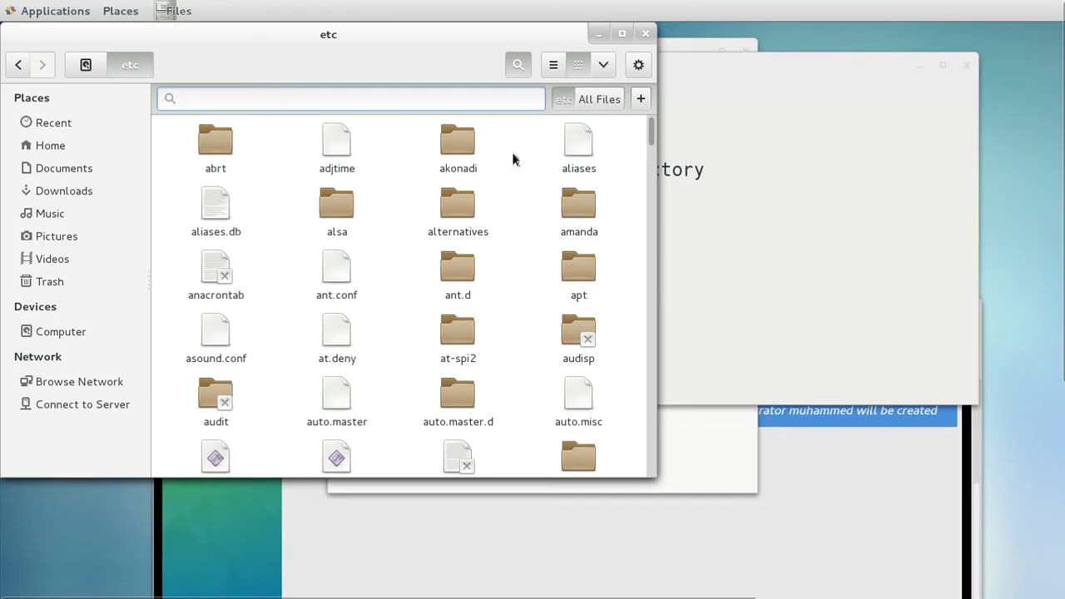
text(libvie)
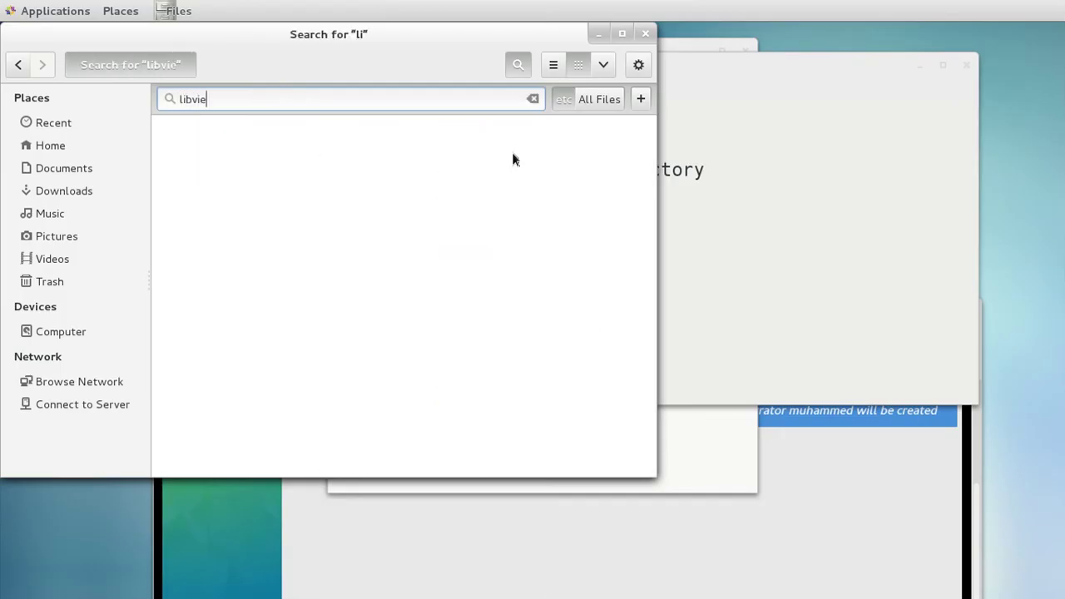
key(BackSpace)
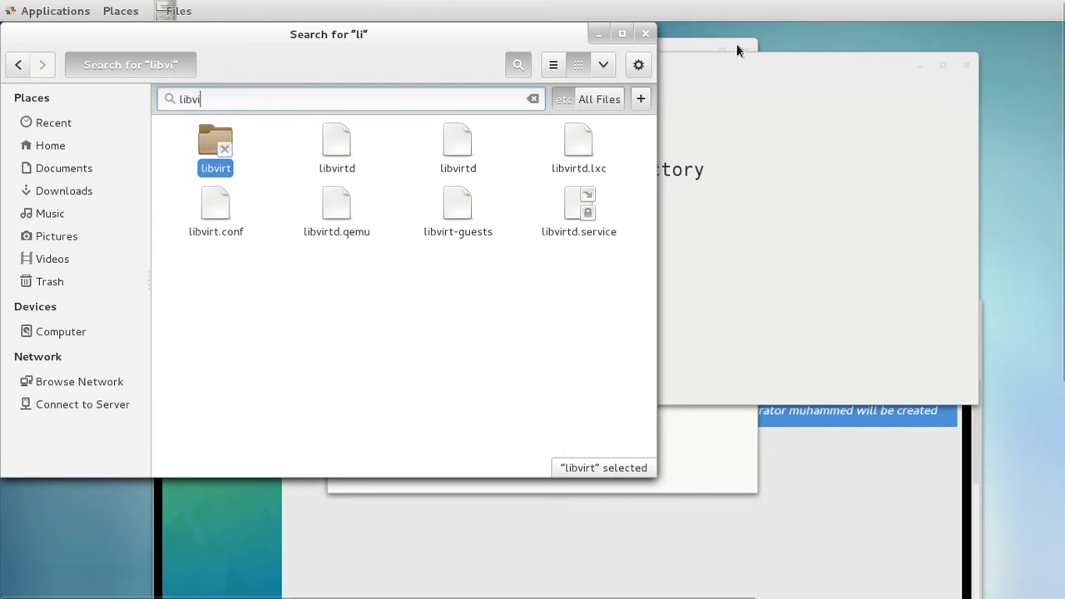
- Back in the terminal, change the working directory to /etc/libvirt and list its contents
click(730, 67)
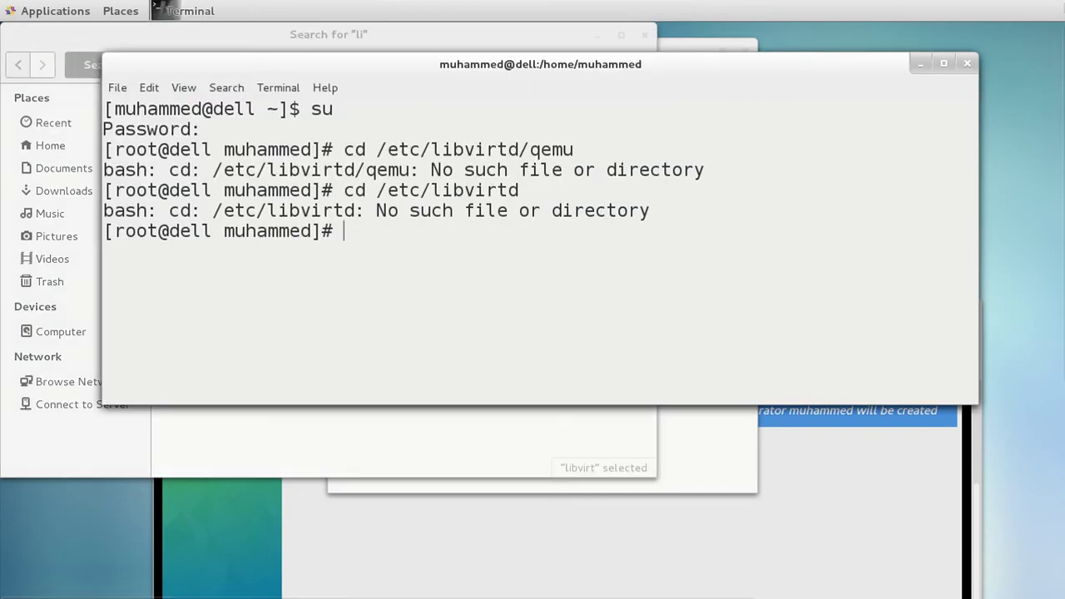
key(Up)
key(BackSpace)
key(Return)
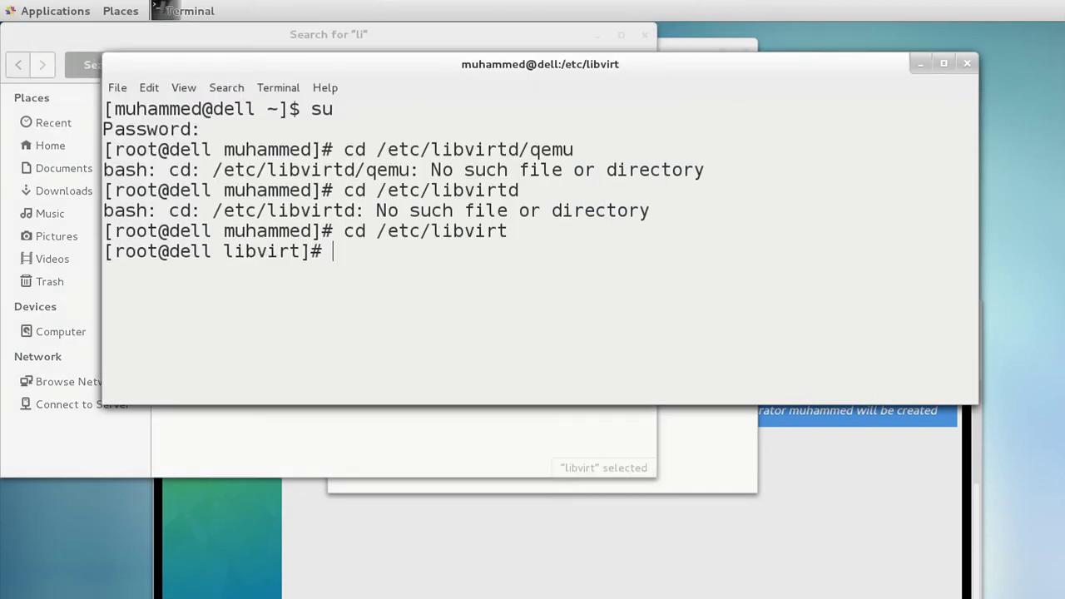
text(ls)
key(Return)
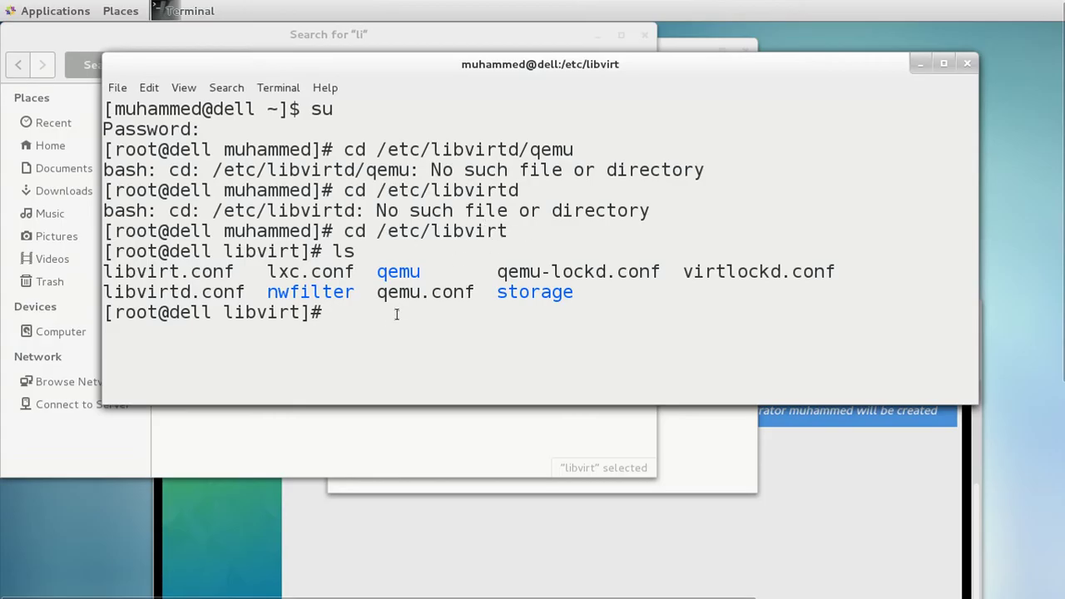
- Change into the qemu subdirectory, copying its name from the listing, and list its contents
double_click(394, 273)
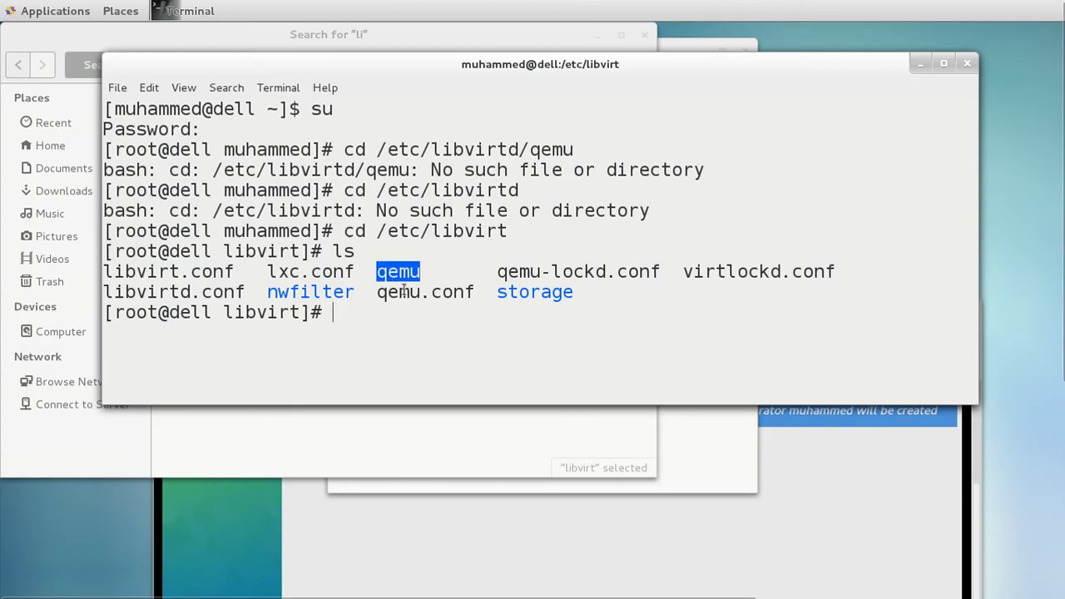
key(ctrl+c)
click(410, 326)
text(cd)
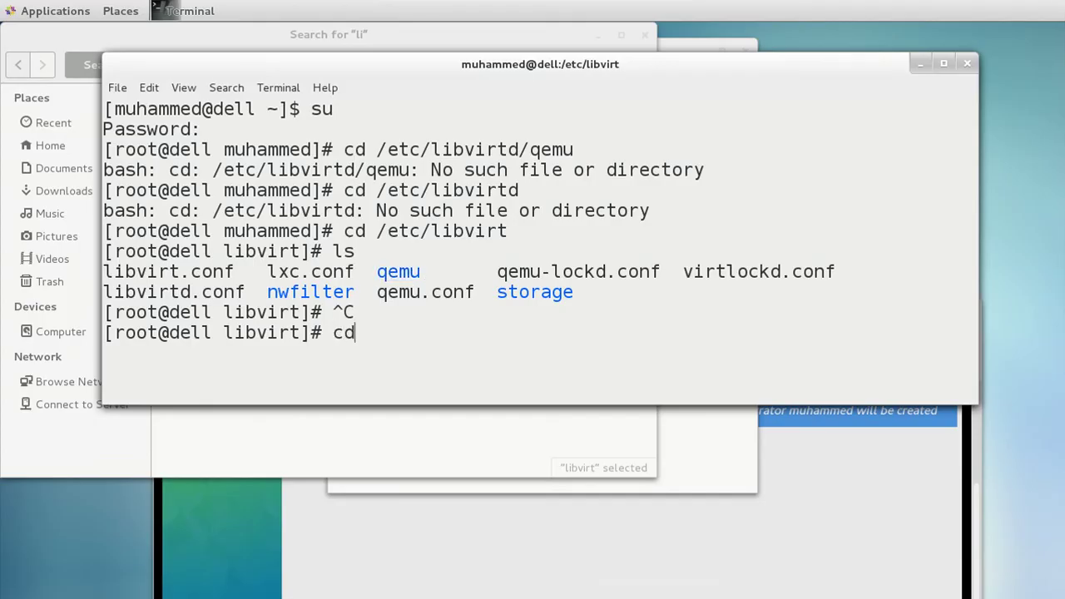
right_click(411, 329)
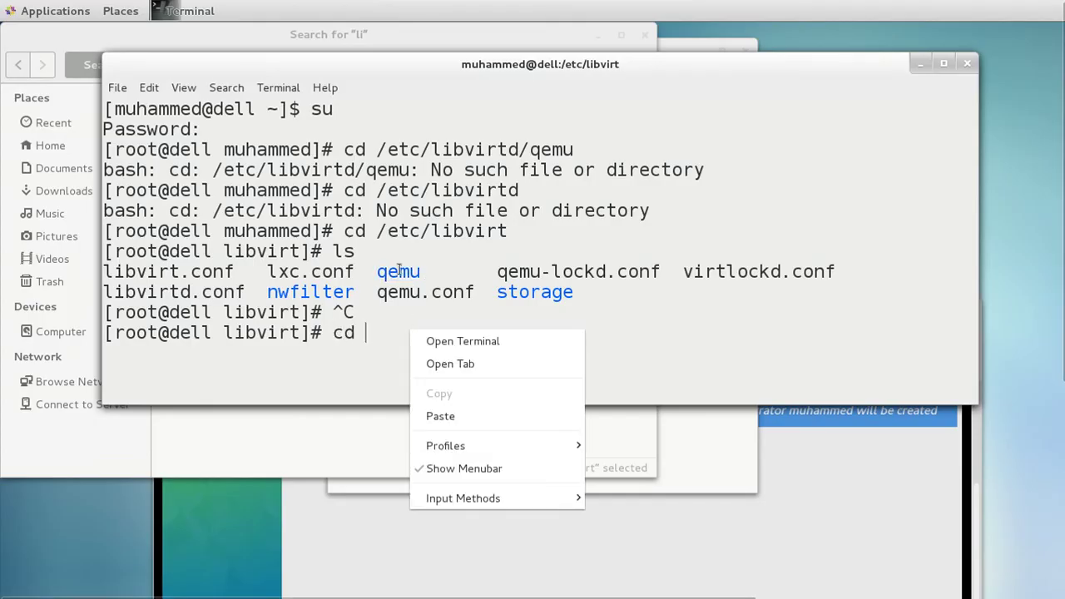
click(398, 282)
double_click(400, 274)
right_click(412, 293)
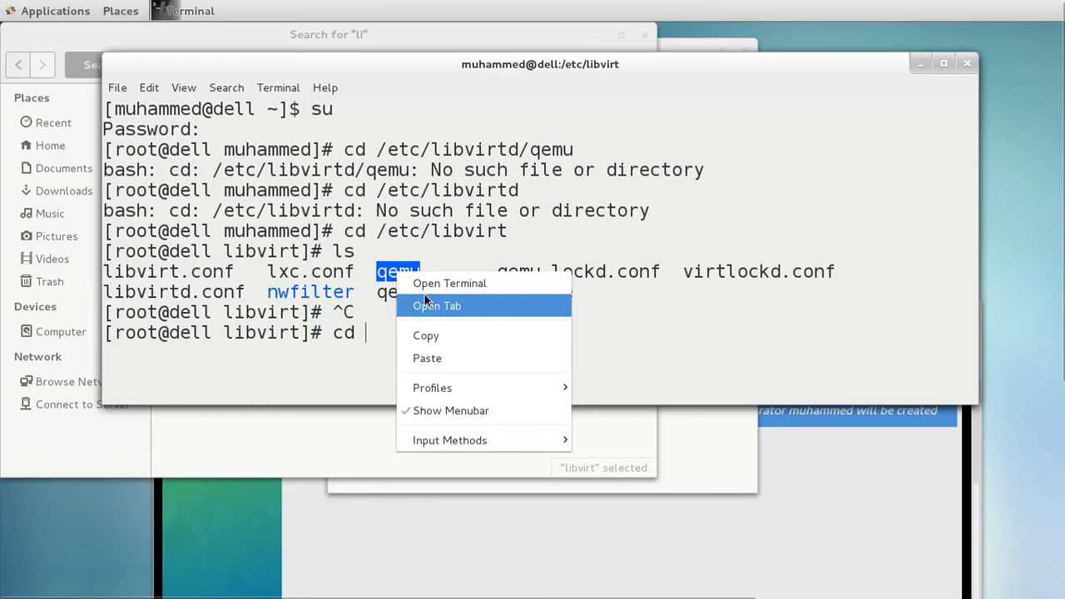
click(437, 337)
right_click(435, 339)
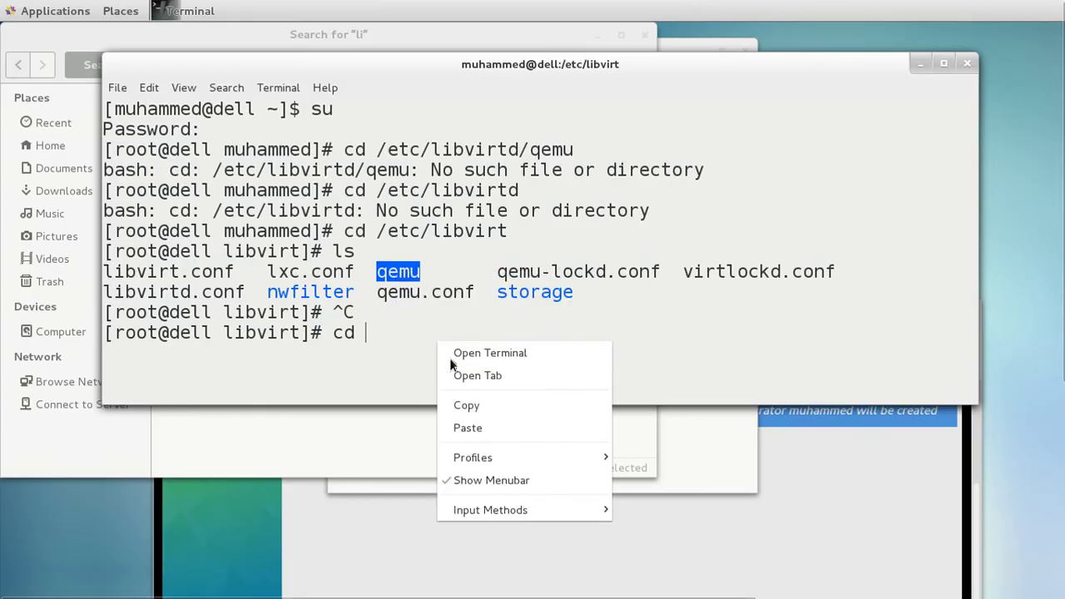
click(469, 426)
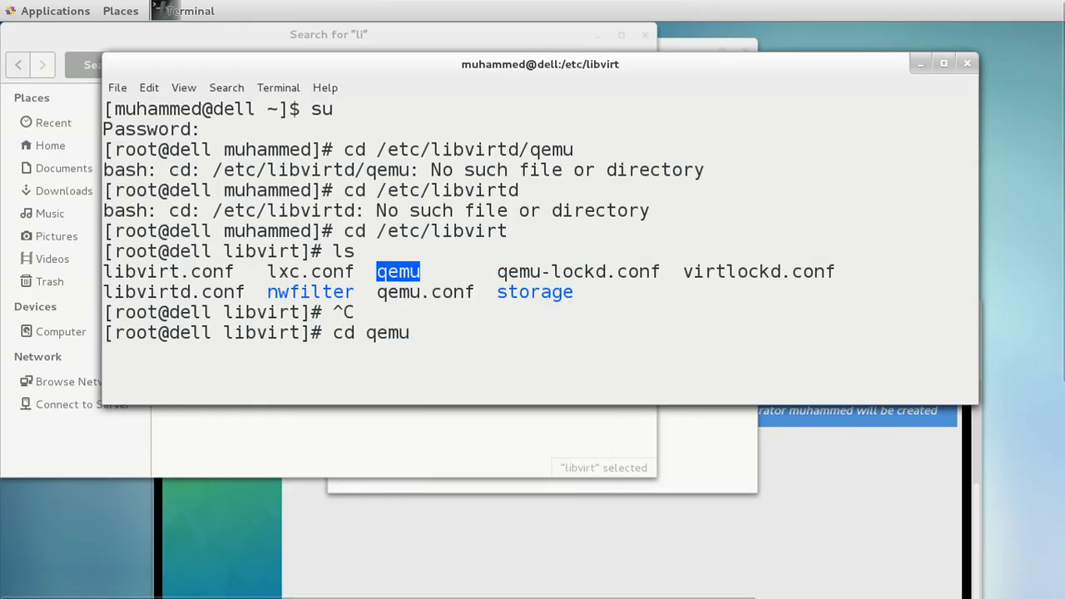
key(Return)
text(ls)
key(Return)
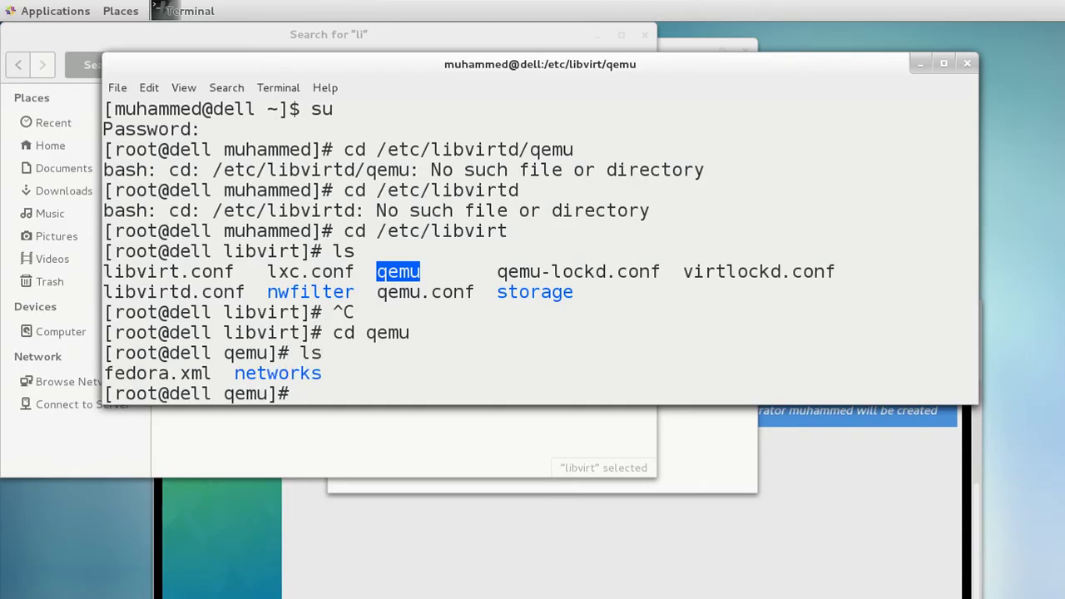
- Display the contents of fedora.xml in the terminal with cat
drag(210, 374, 99, 374)
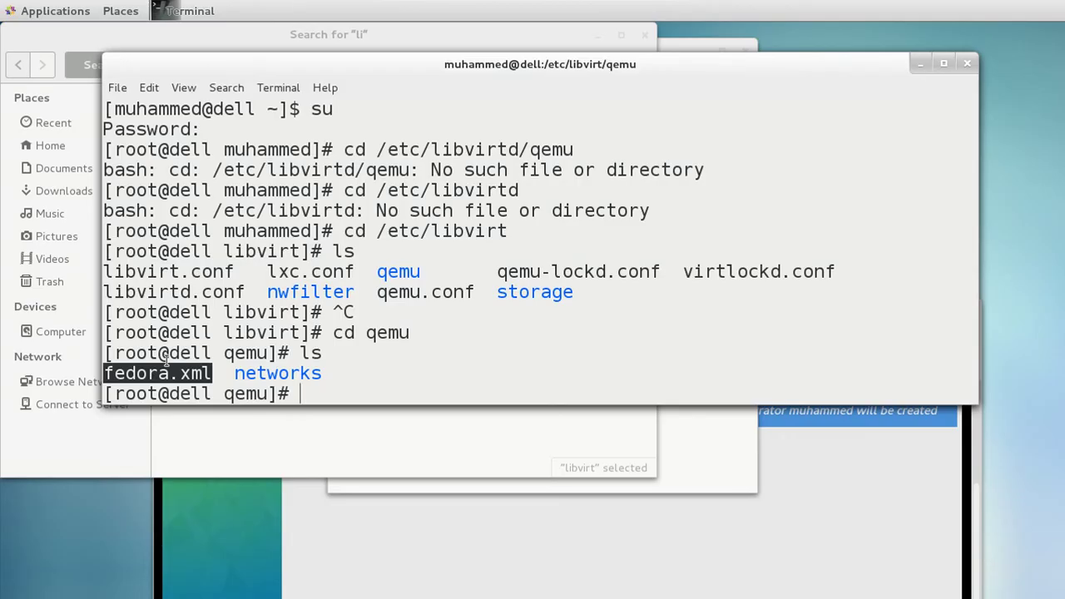
click(358, 391)
text(cat )
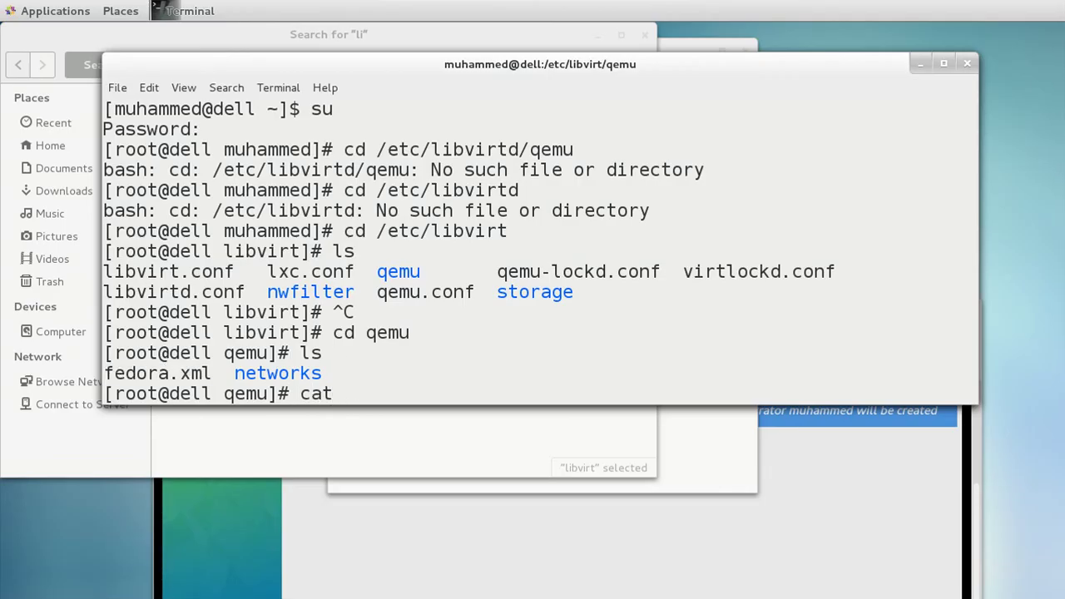
text(fedora.xml)
key(Return)
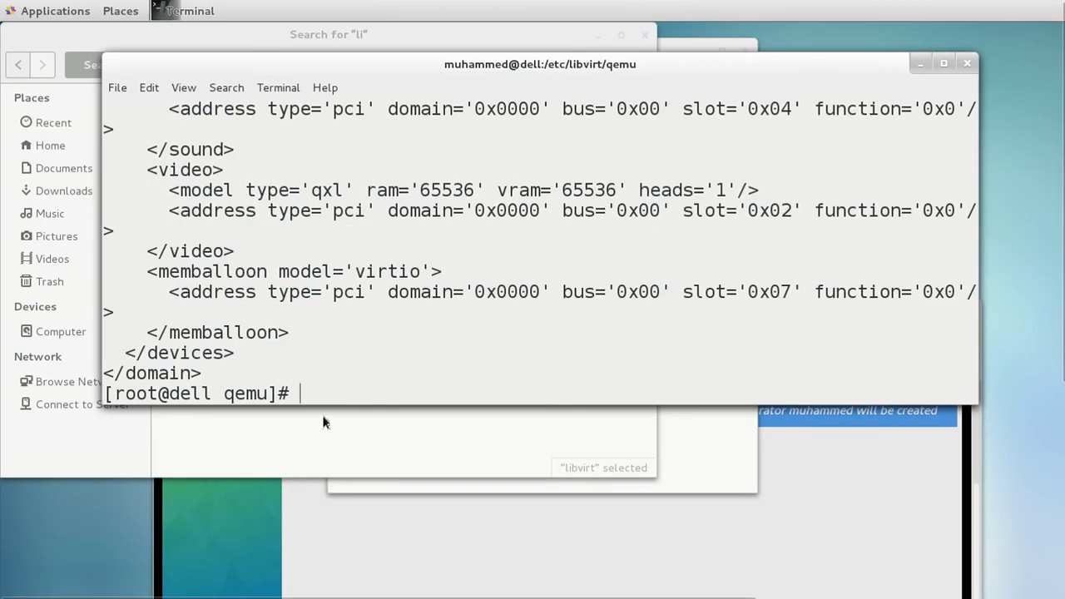
- Find the disk section in the fedora.xml output and highlight the source file path /var/lib/libvirt/images/fedora.img
scroll(331, 311, up, 6)
scroll(338, 293, up, 9)
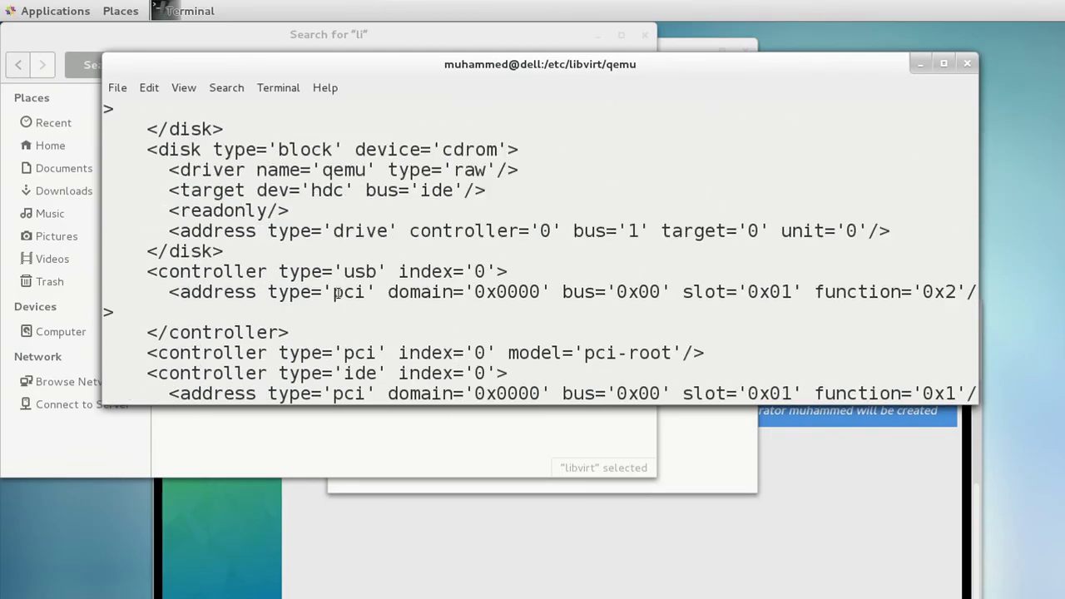
scroll(337, 293, up, 4)
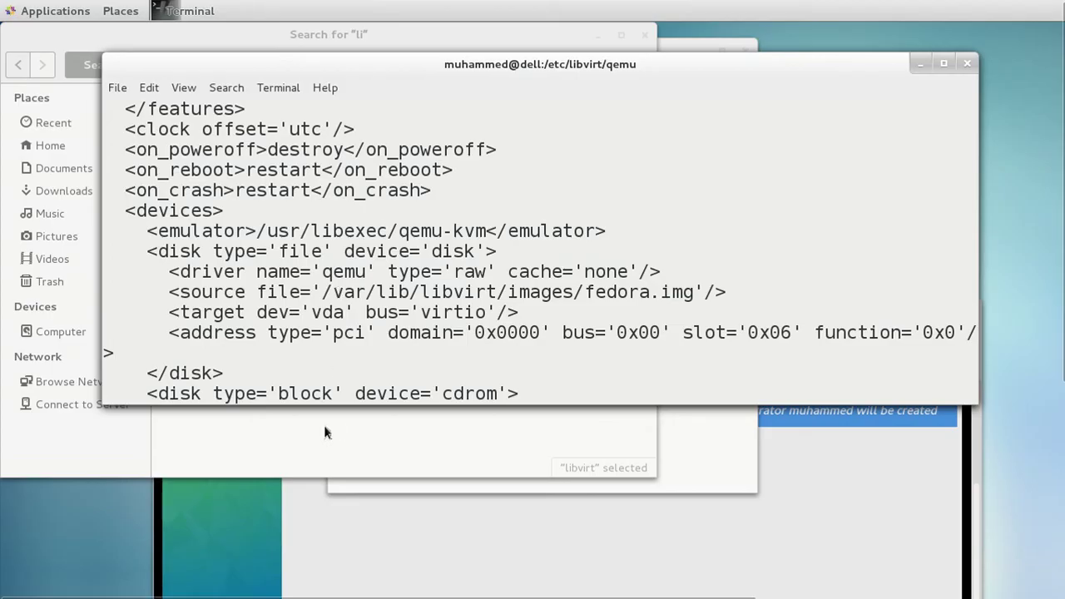
drag(323, 293, 697, 293)
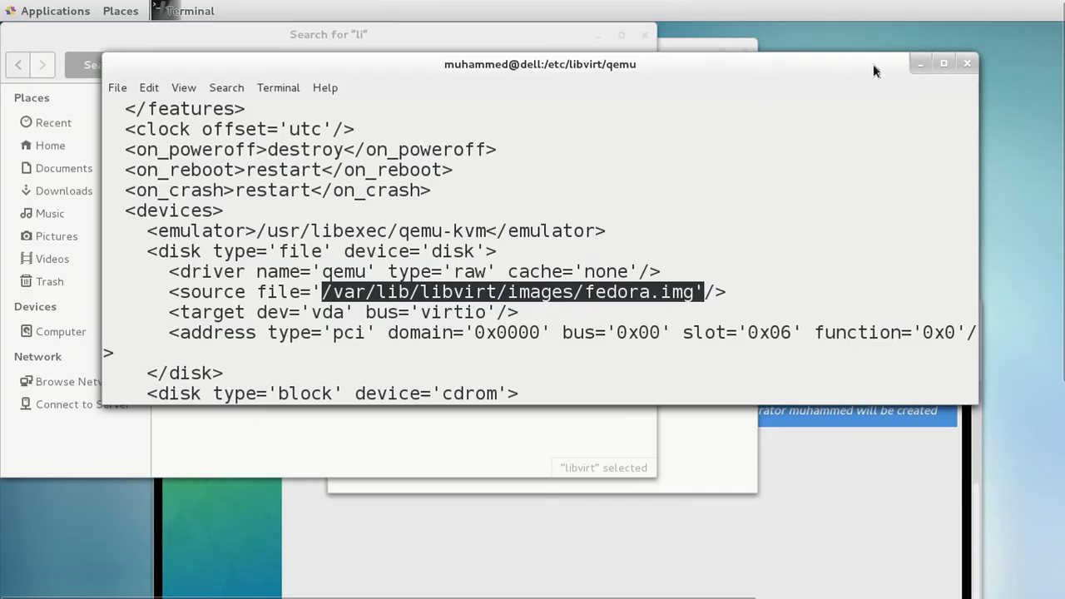
- Move the terminal window out of the way and bring the Virtual Machine Manager window to the front
drag(846, 63, 692, 216)
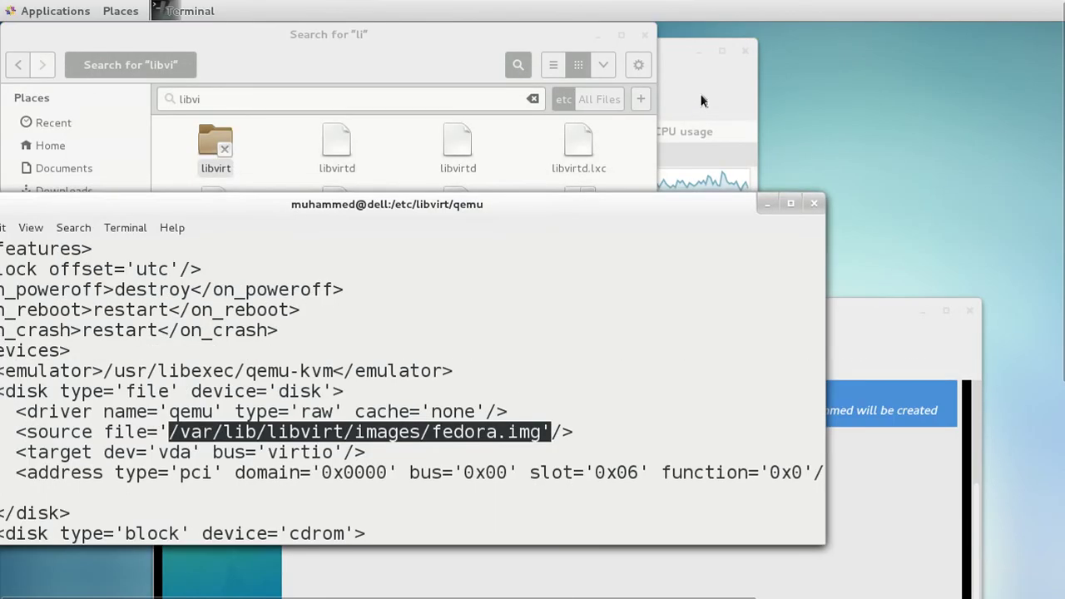
click(683, 82)
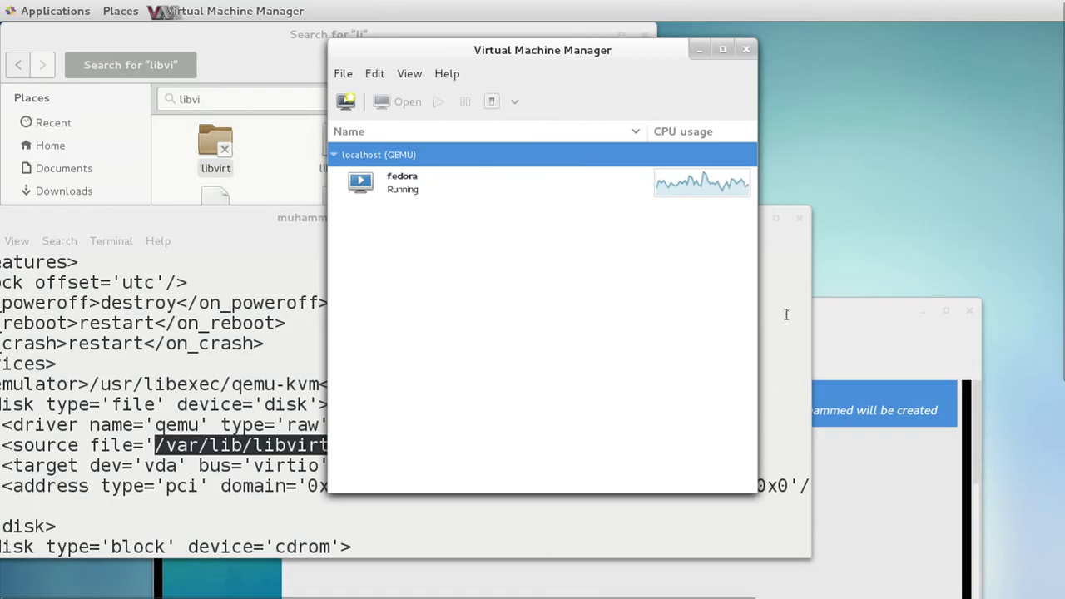
- Reposition the fedora Virtual Machine window so more of its console shows, and return the Virtual Machine Manager window to the front
drag(881, 318, 877, 209)
drag(796, 223, 798, 285)
click(612, 58)
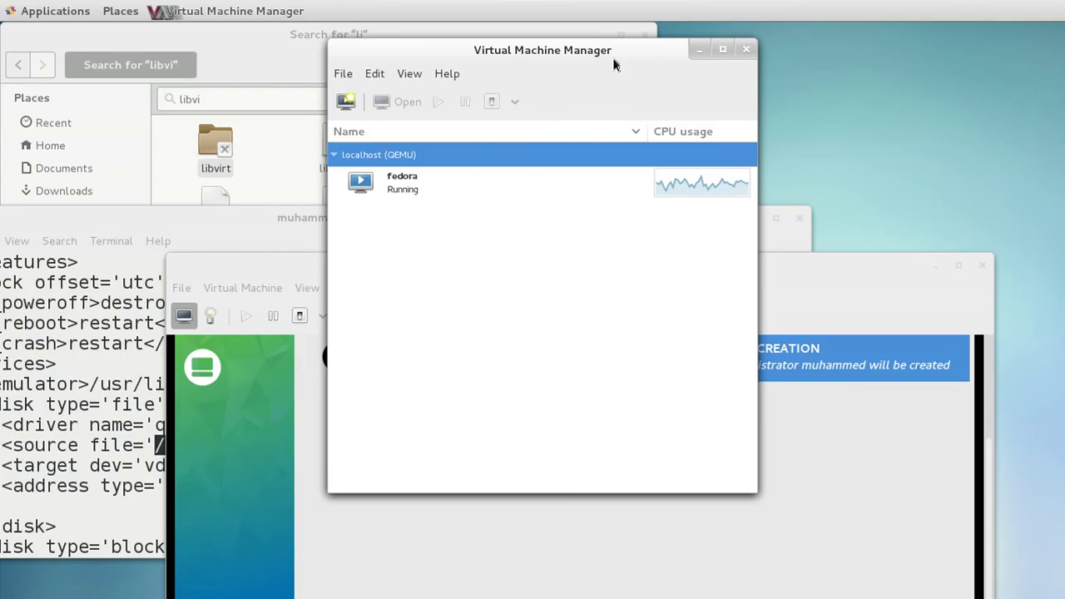
- Bring the terminal forward, move it fully into view, and review the fedora.xml output from the uuid and memory settings to the disk sections
click(193, 211)
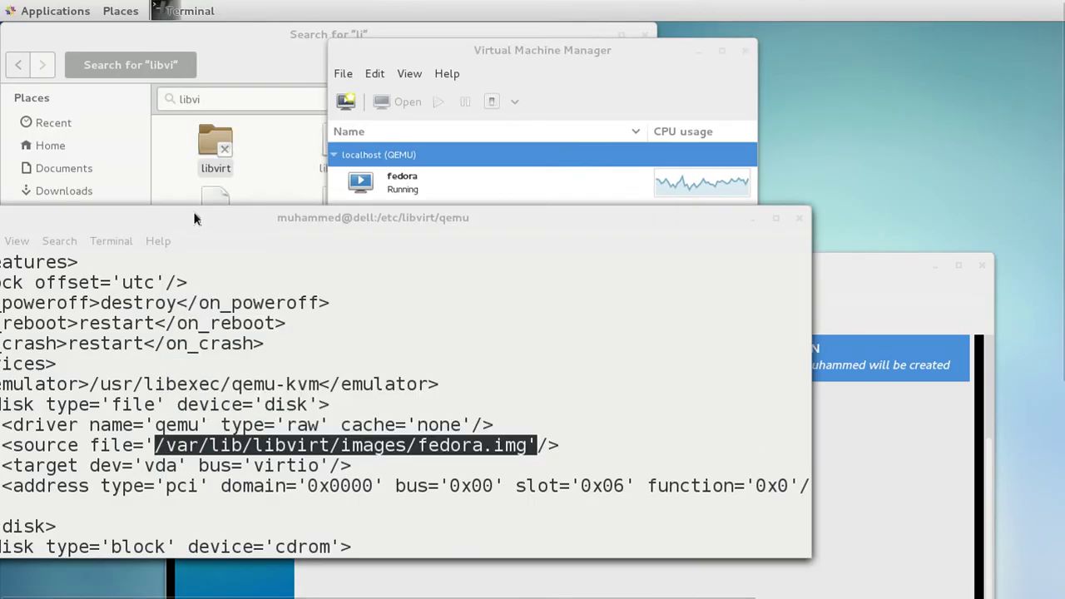
drag(244, 208, 328, 194)
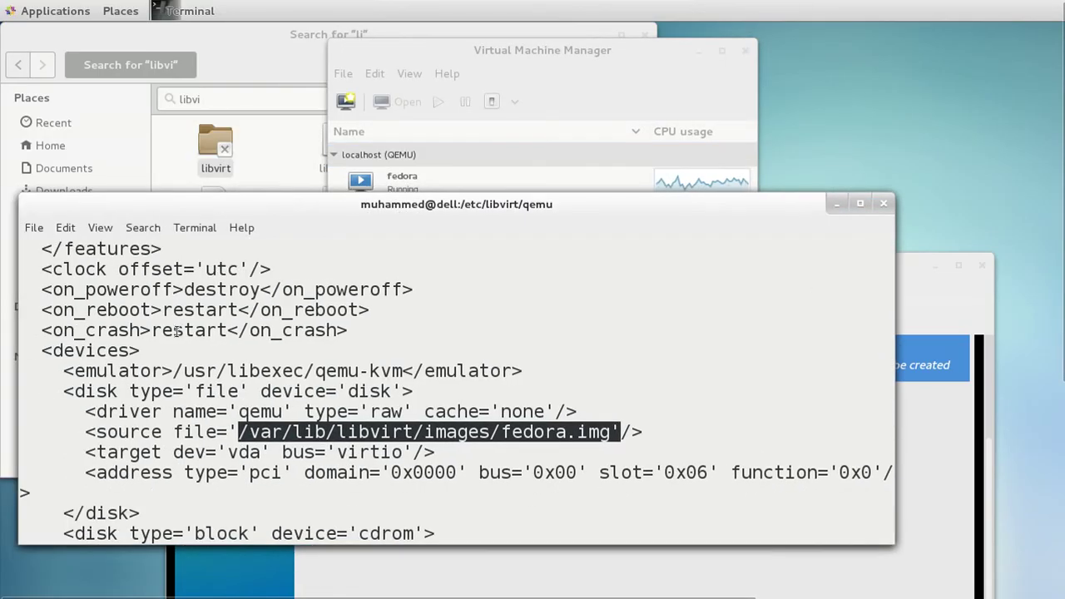
scroll(177, 330, up, 4)
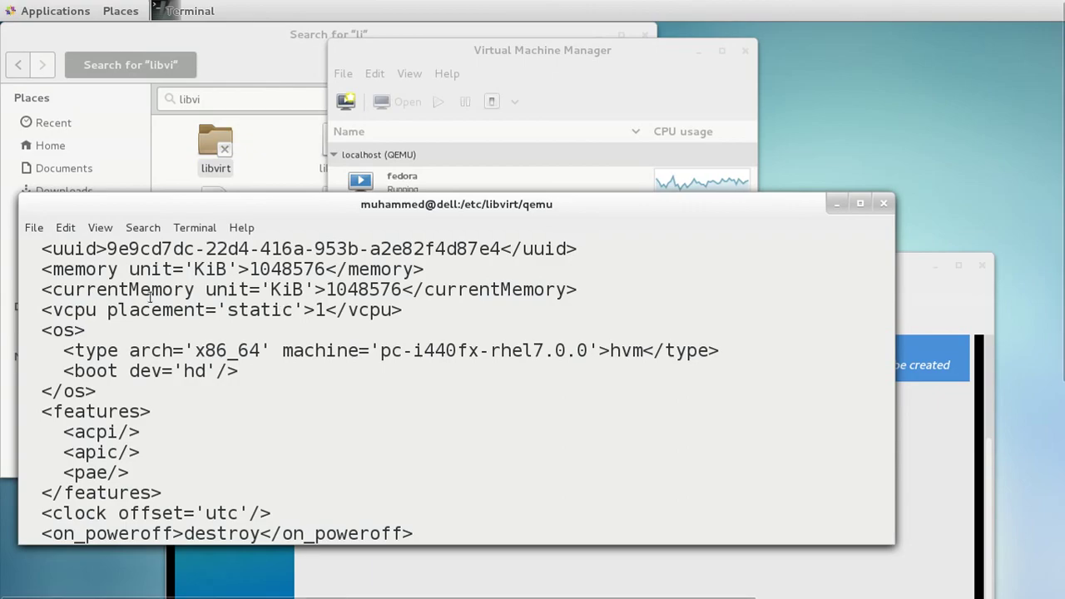
drag(107, 248, 412, 351)
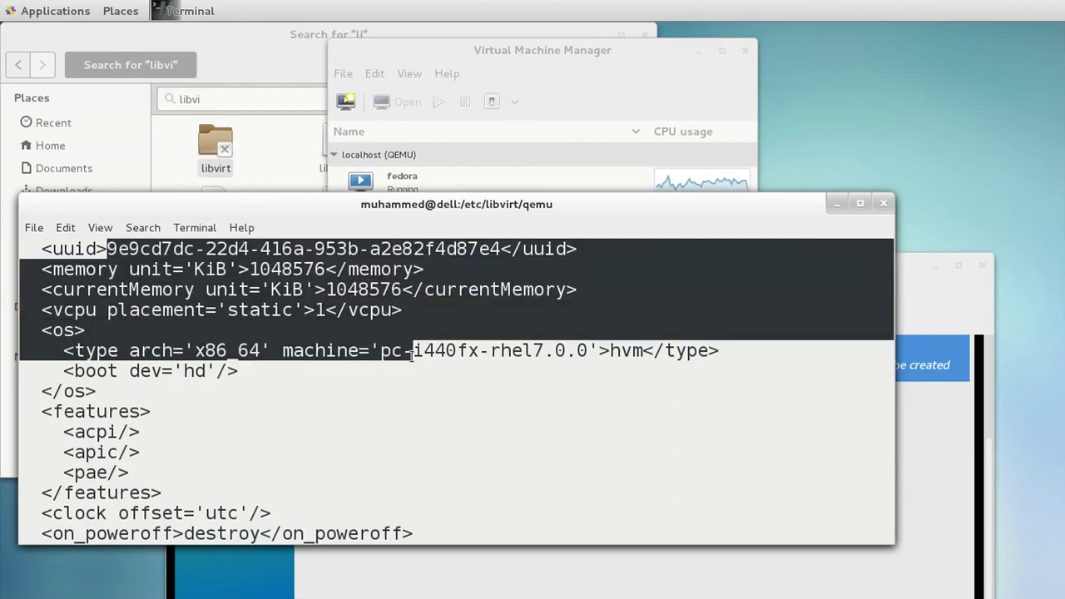
click(402, 352)
scroll(361, 340, down, 4)
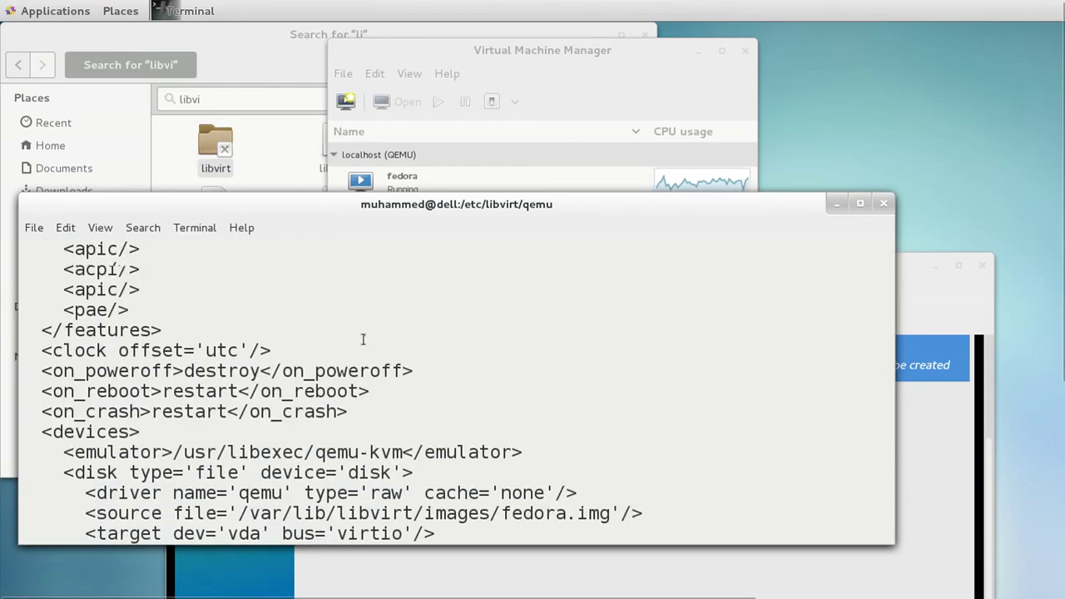
scroll(362, 339, down, 2)
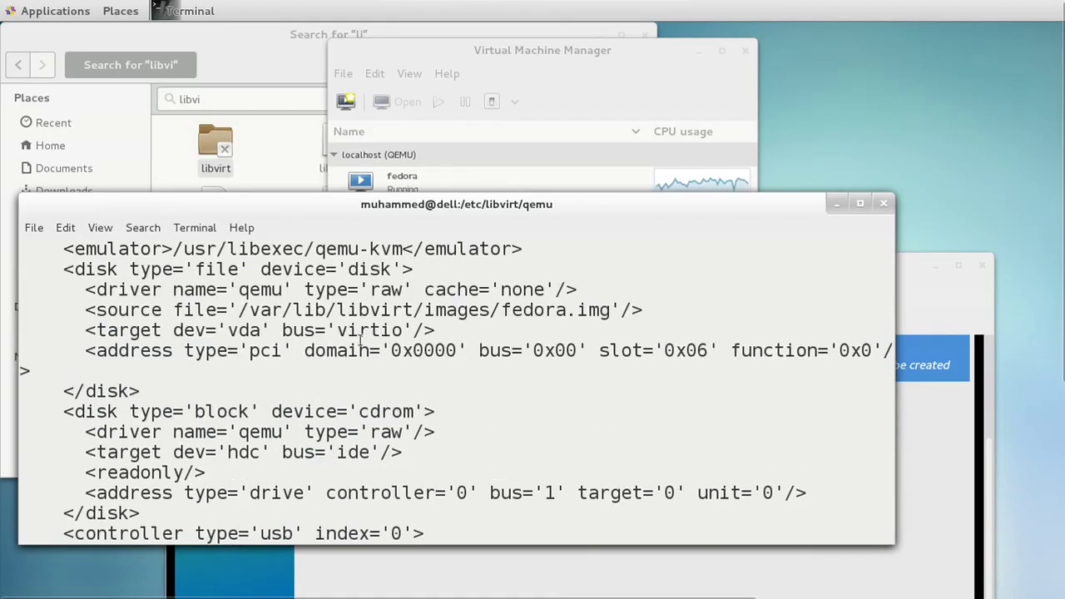
- Bring Virtual Machine Manager forward, place the fedora Virtual Machine window in front of it, and move the console window slightly up
click(565, 62)
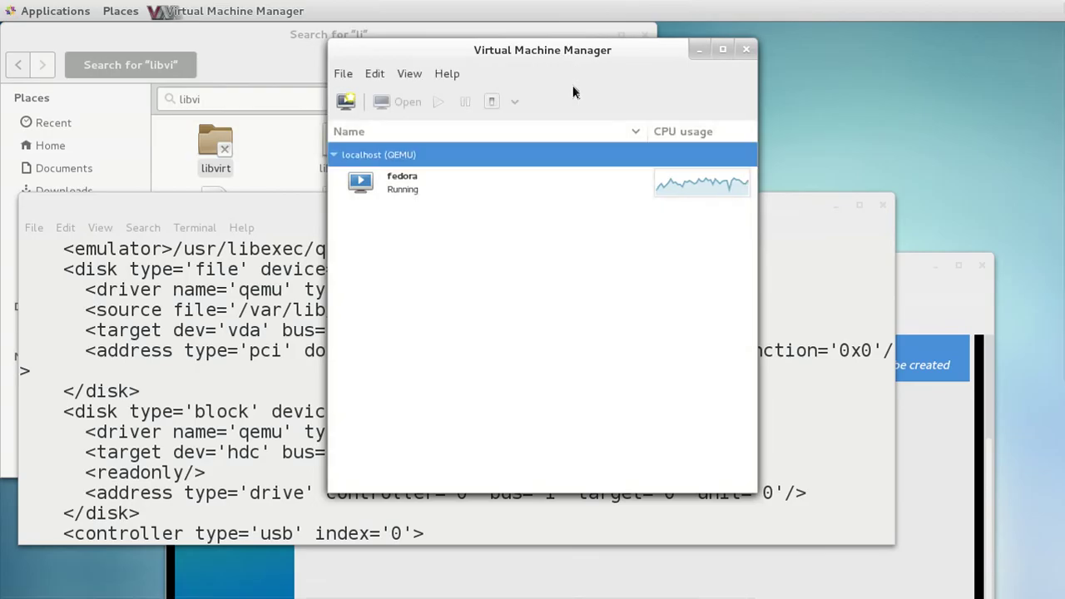
click(954, 297)
drag(785, 291, 799, 263)
- Leave the full-screen view of the remote desktop and switch to the vokoscreen window on the local machine
mouse_move(515, 6)
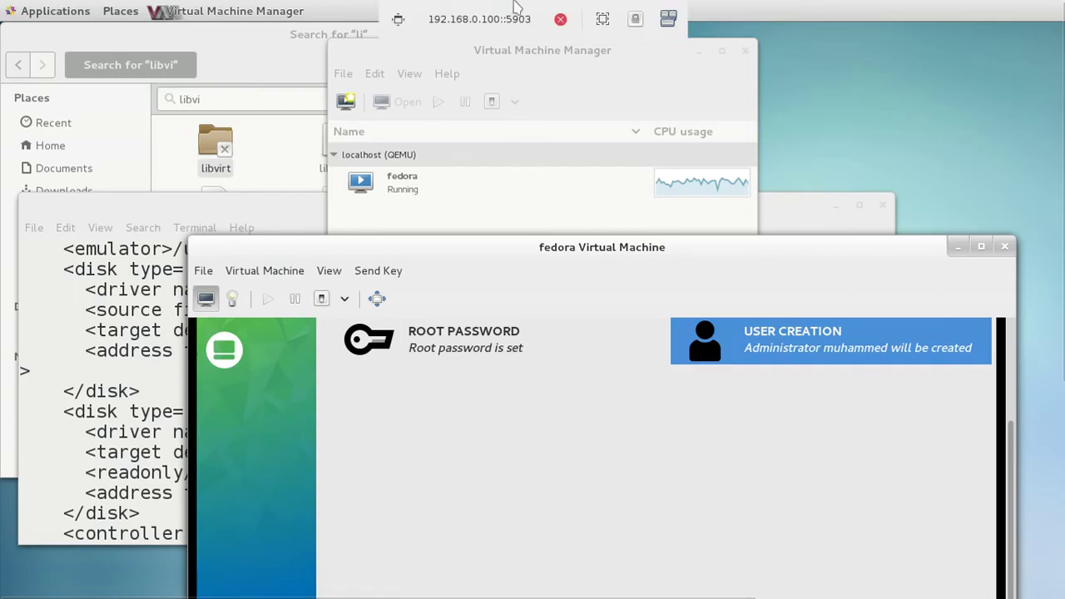
click(397, 18)
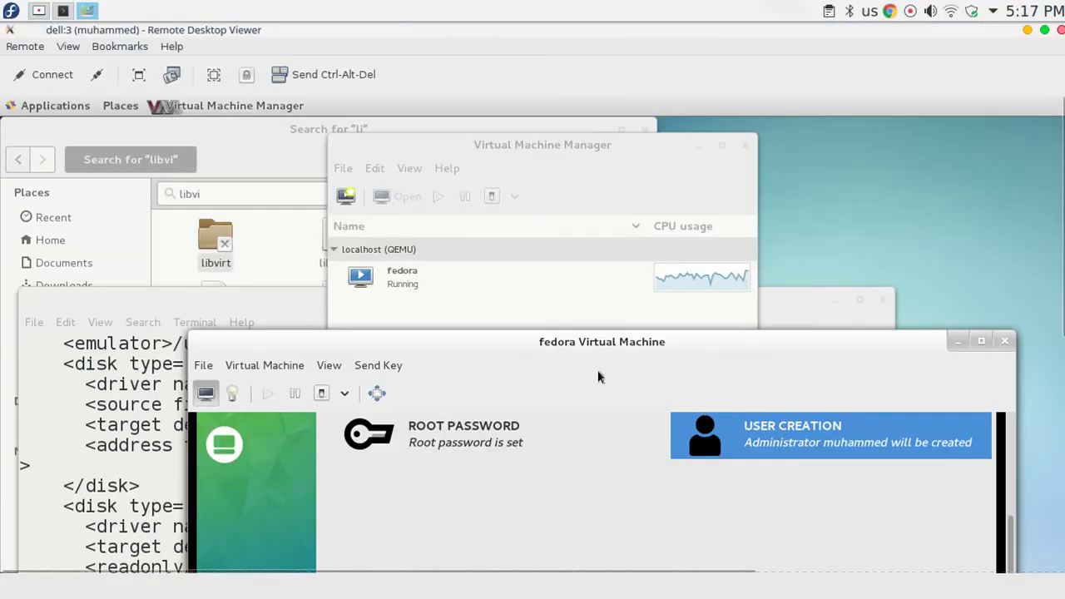
click(38, 11)
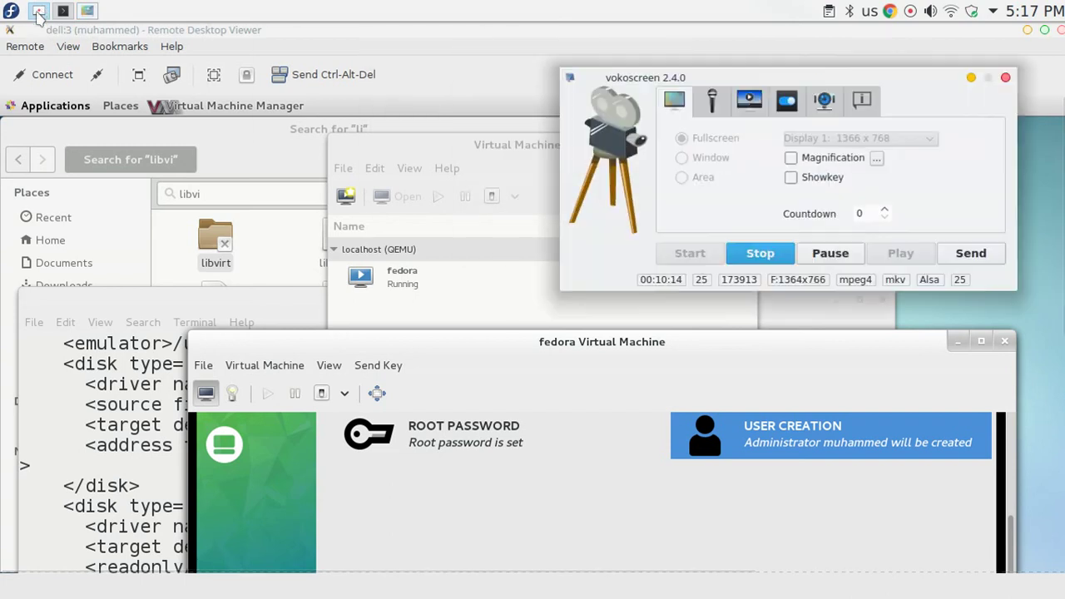